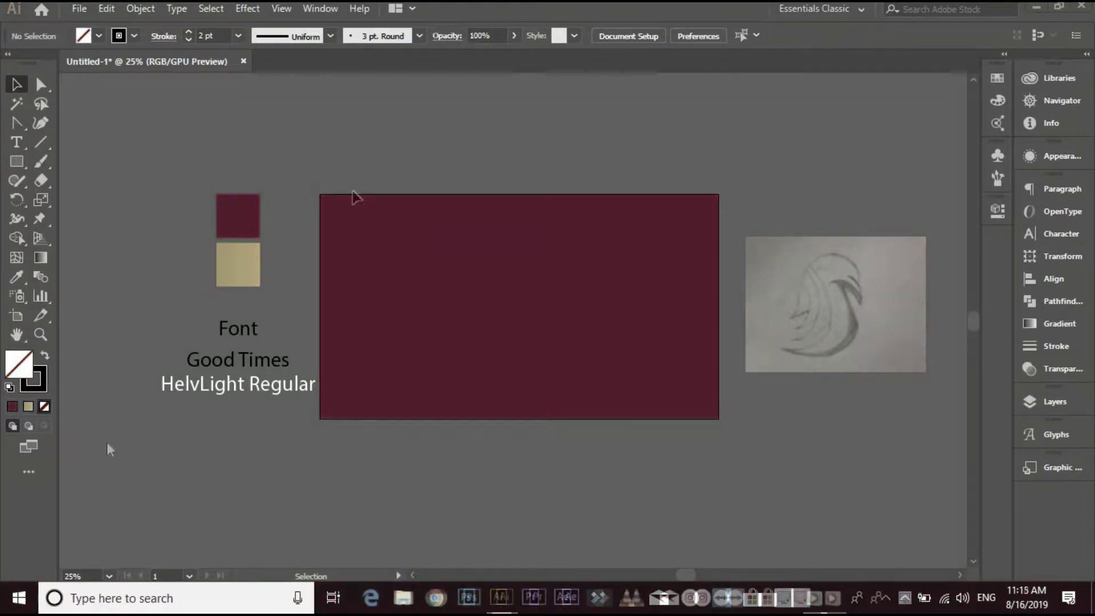
Draw an unfilled circle about 561 px across in the middle of the artboard and give its stroke a Round Join corner
left_click_drag(25, 158, 83, 198)
left_click_drag(512, 298, 600, 384)
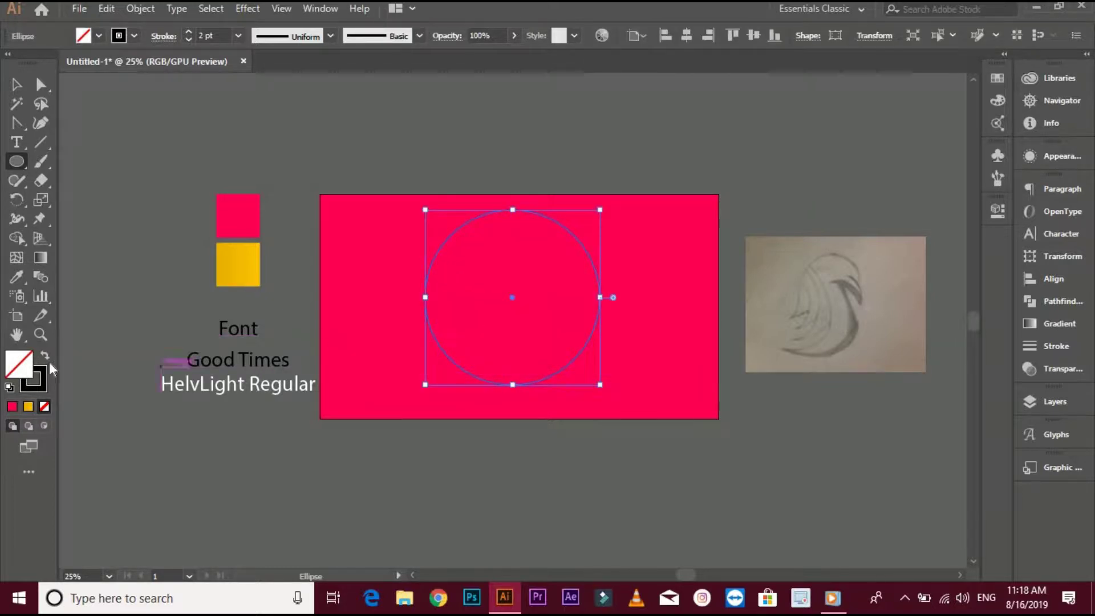
left_click(36, 385)
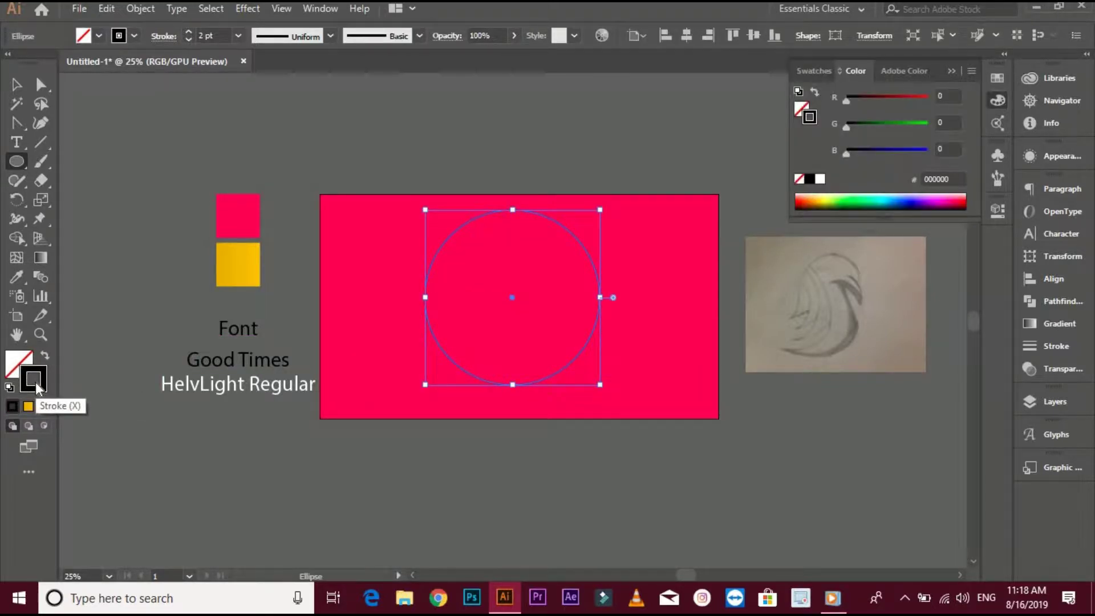
left_click(160, 36)
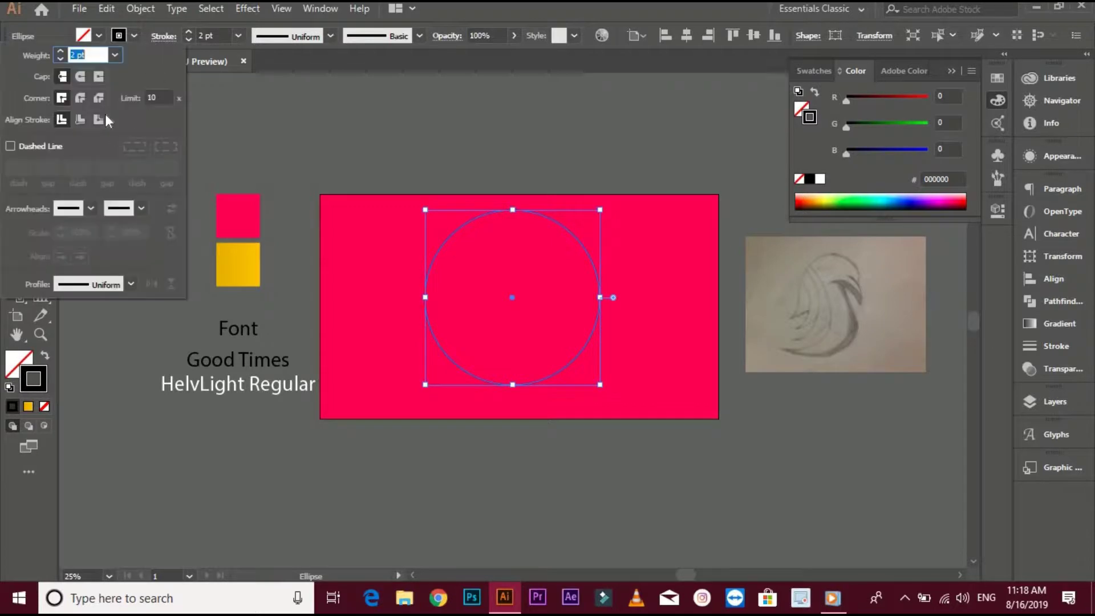
left_click(80, 98)
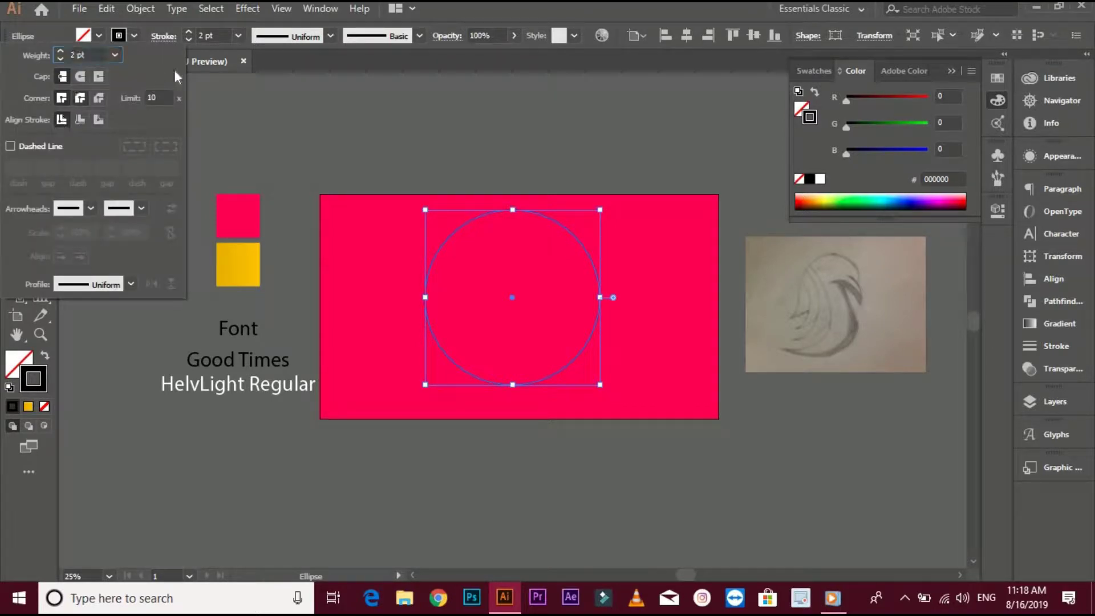
left_click(220, 34)
left_click_drag(215, 35, 202, 34)
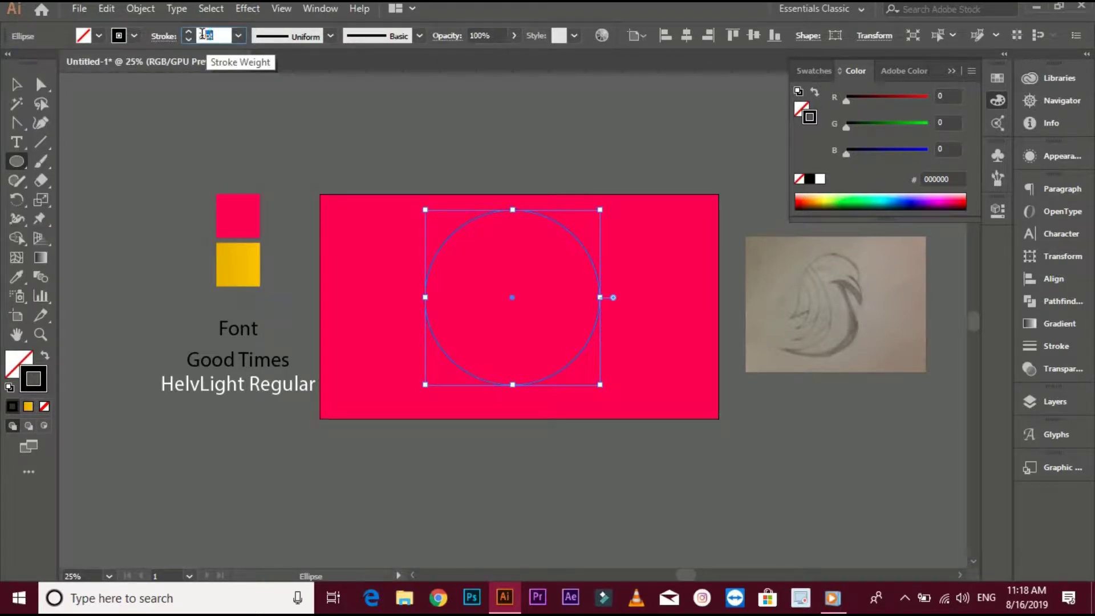
left_click(186, 115)
left_click(597, 331)
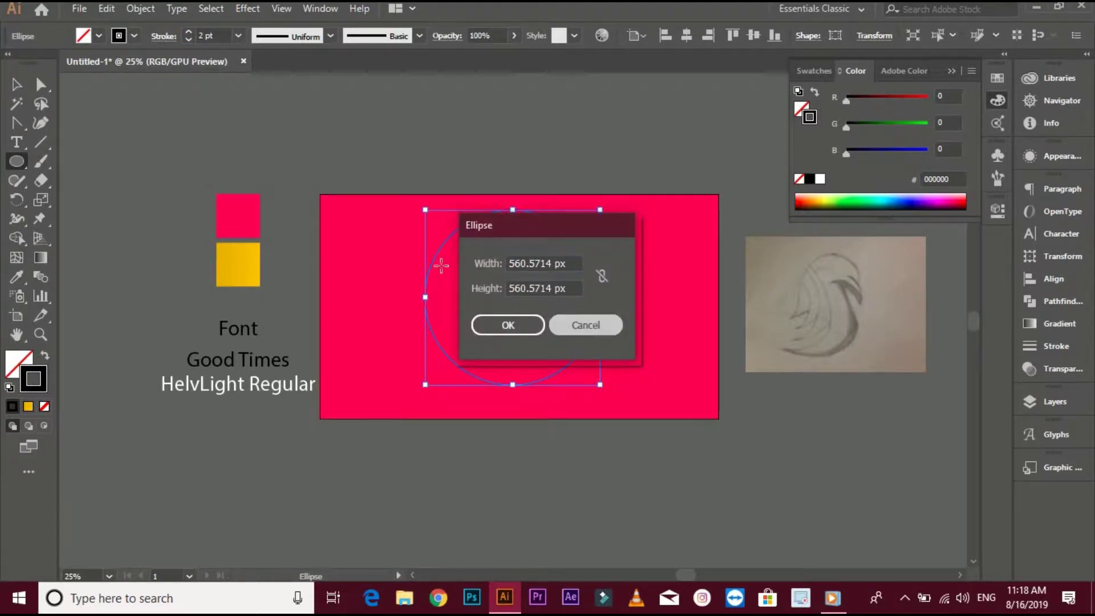
Create a concentric copy of the circle with its width divided by the golden ratio, 1.618
left_click(16, 84)
left_click(576, 272)
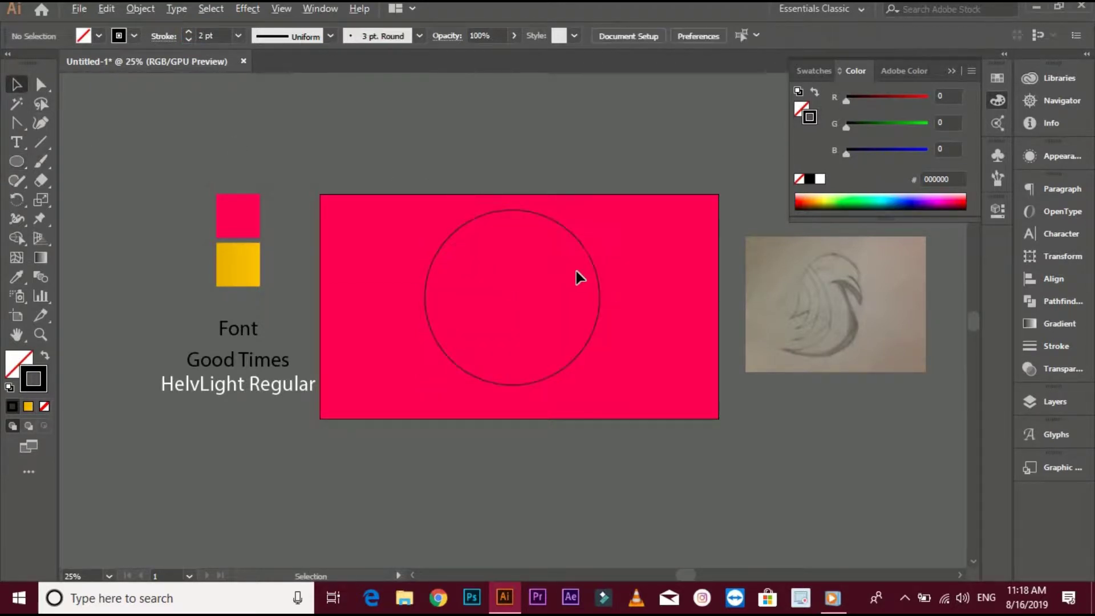
scroll(576, 272, "up", 2)
left_click_drag(576, 272, 553, 272)
left_click(599, 289)
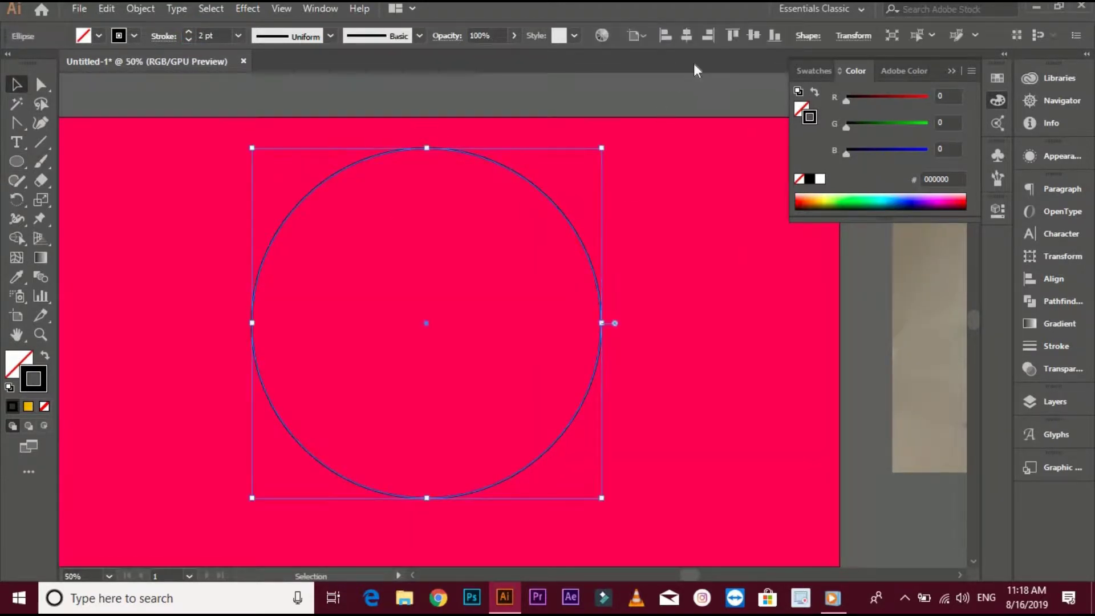
left_click(854, 36)
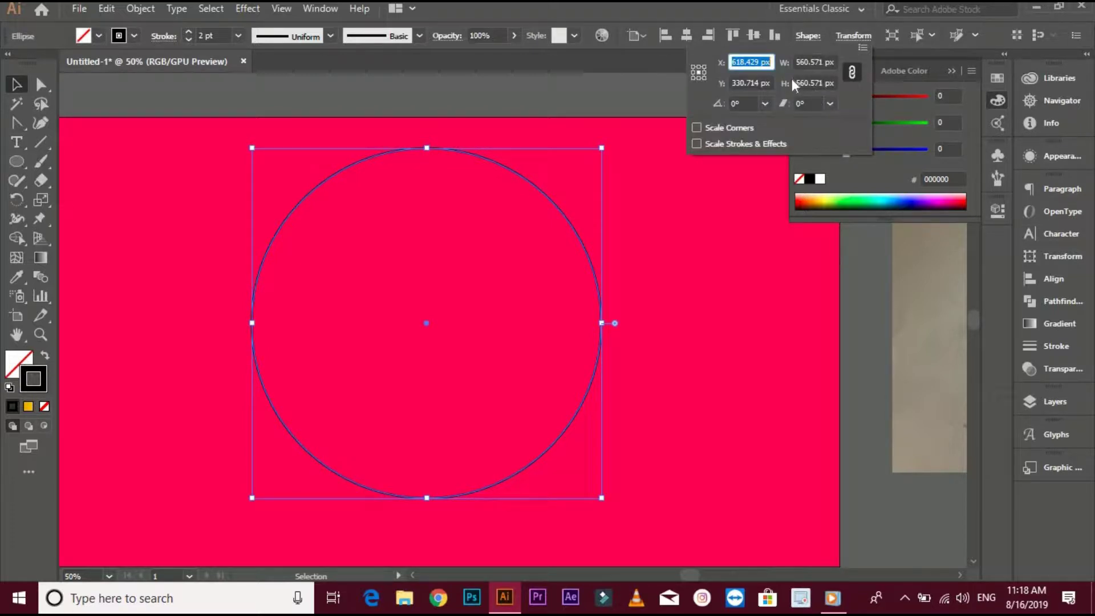
left_click(823, 63)
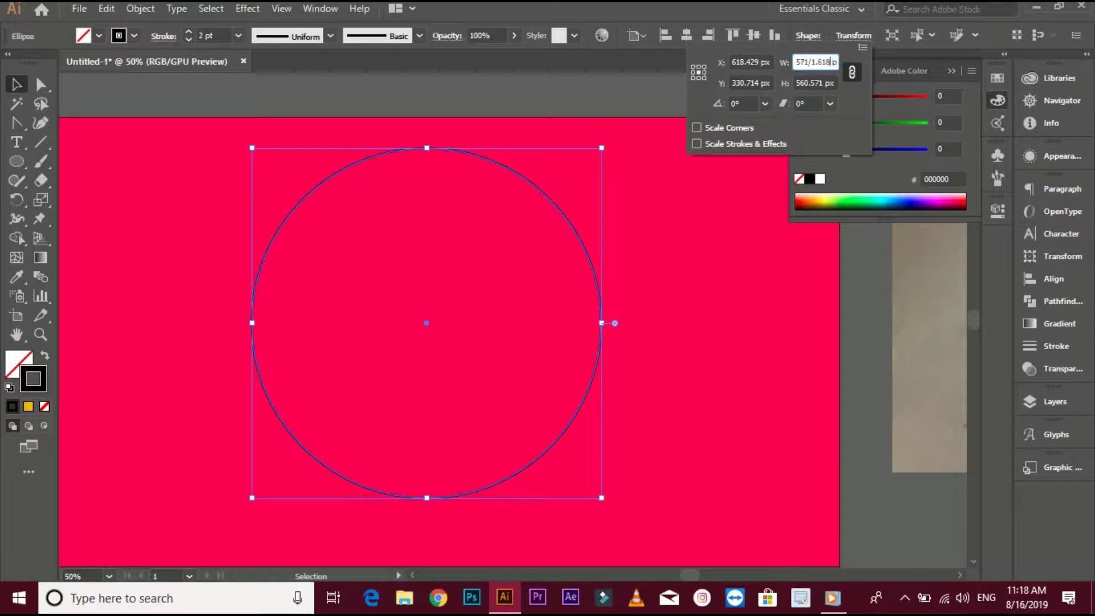
type("/1.618")
key("alt+Return")
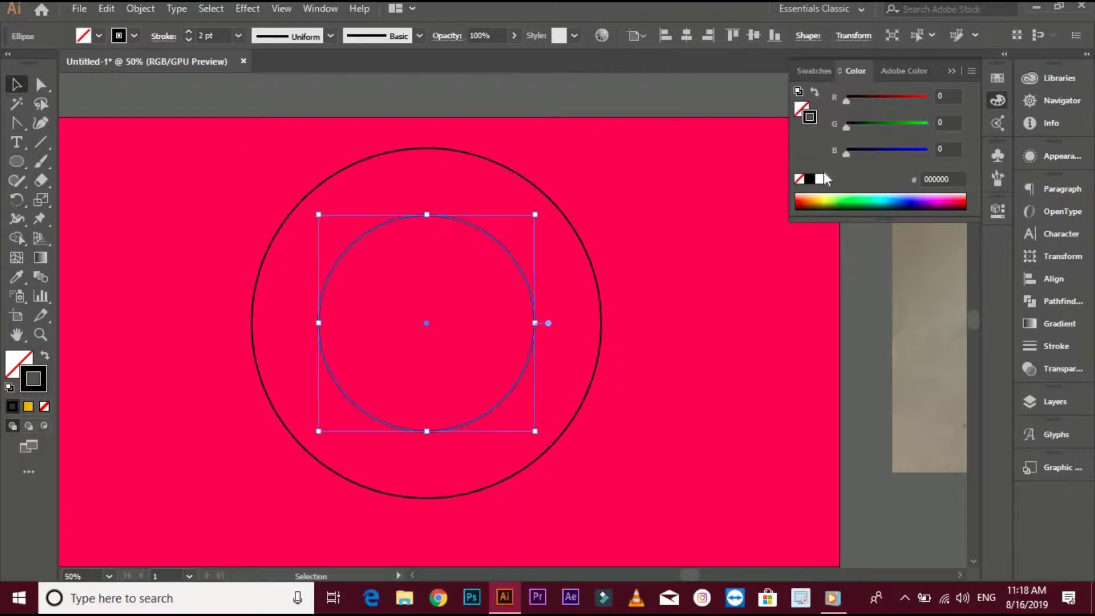
Add the third and fourth concentric circles, each a copy of the previous one with its width divided by 1.618
left_click(854, 36)
left_click(822, 63)
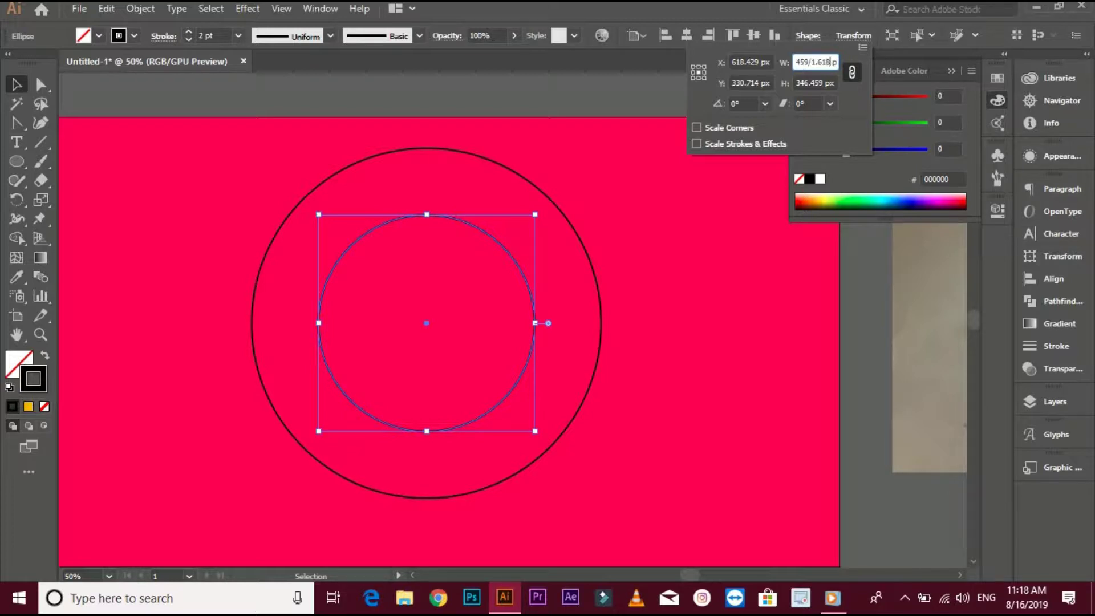
key("alt+Return")
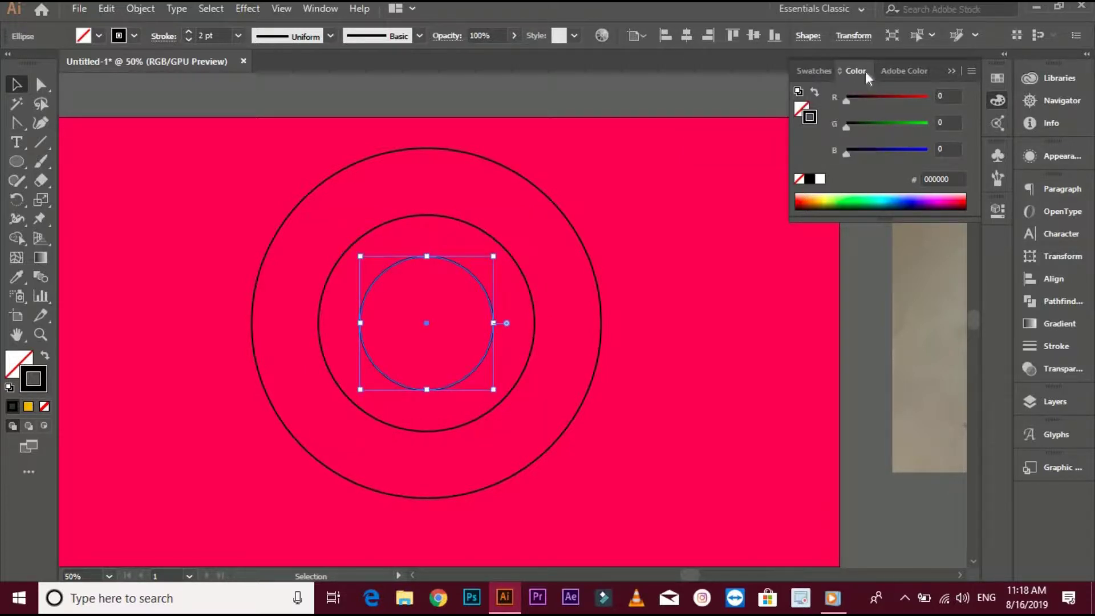
left_click(854, 36)
left_click(824, 62)
type("/1")
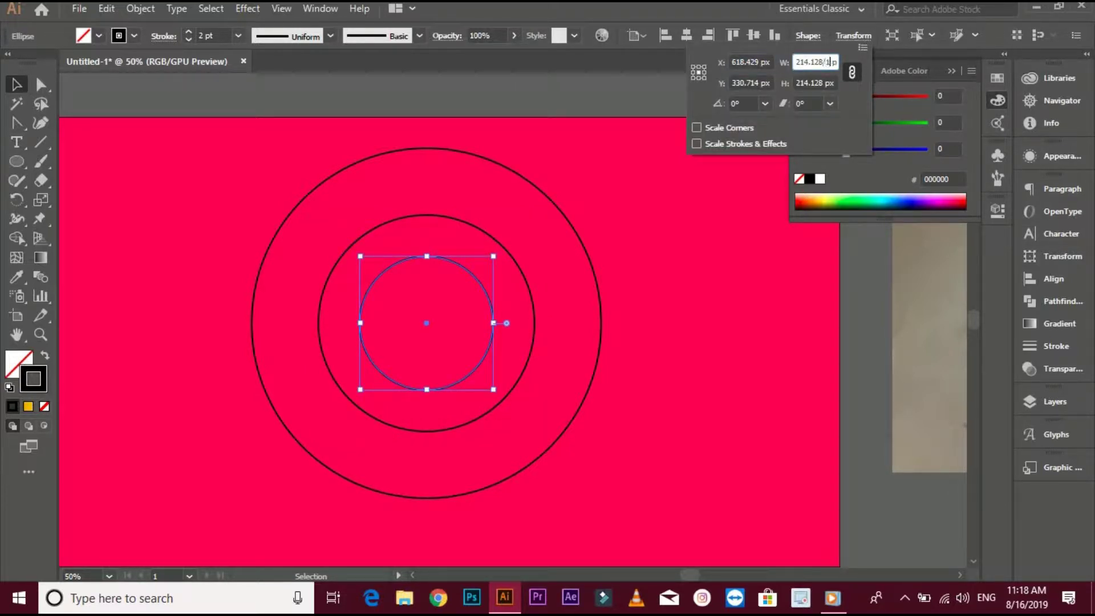
type(".618")
key("alt+Return")
Add the fifth and sixth concentric circles inside the others, dividing the width by 1.618 for each copy
left_click(853, 36)
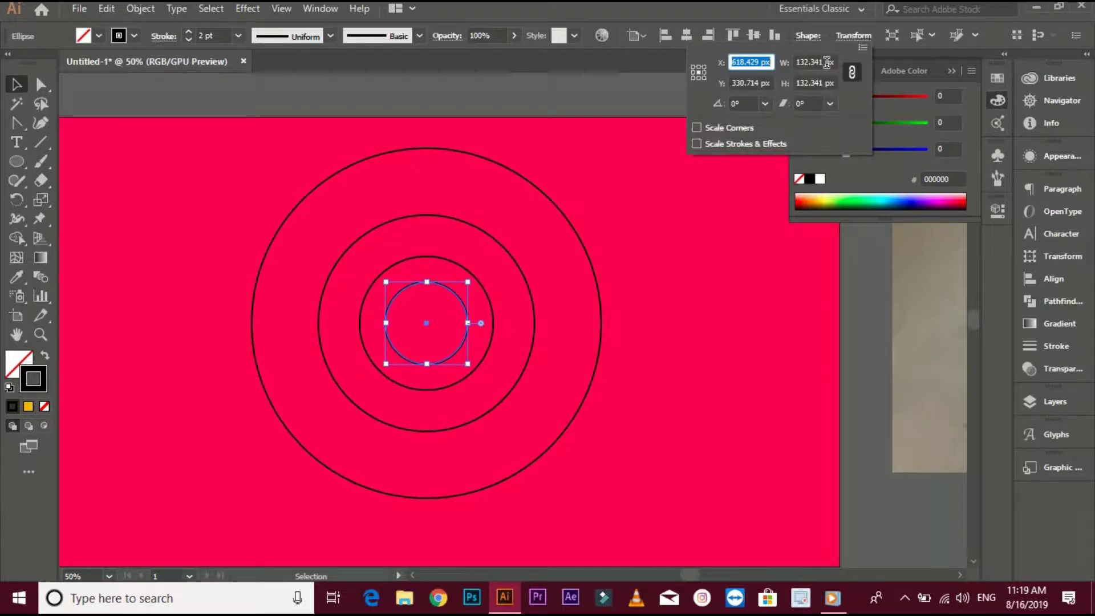
type("/1.61")
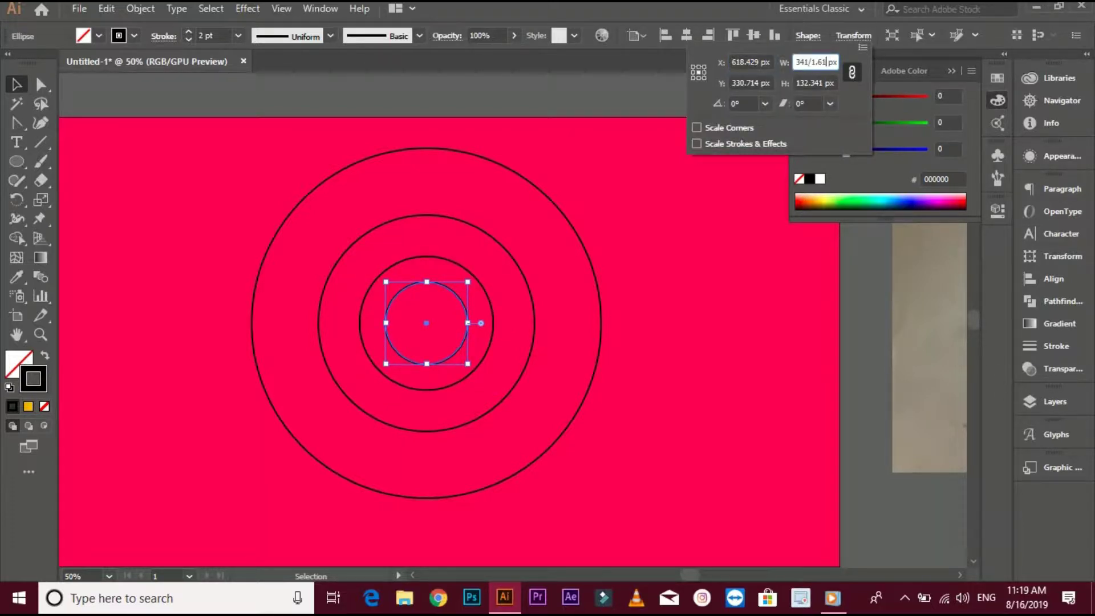
type("8")
key("alt+Return")
left_click(854, 36)
left_click(821, 62)
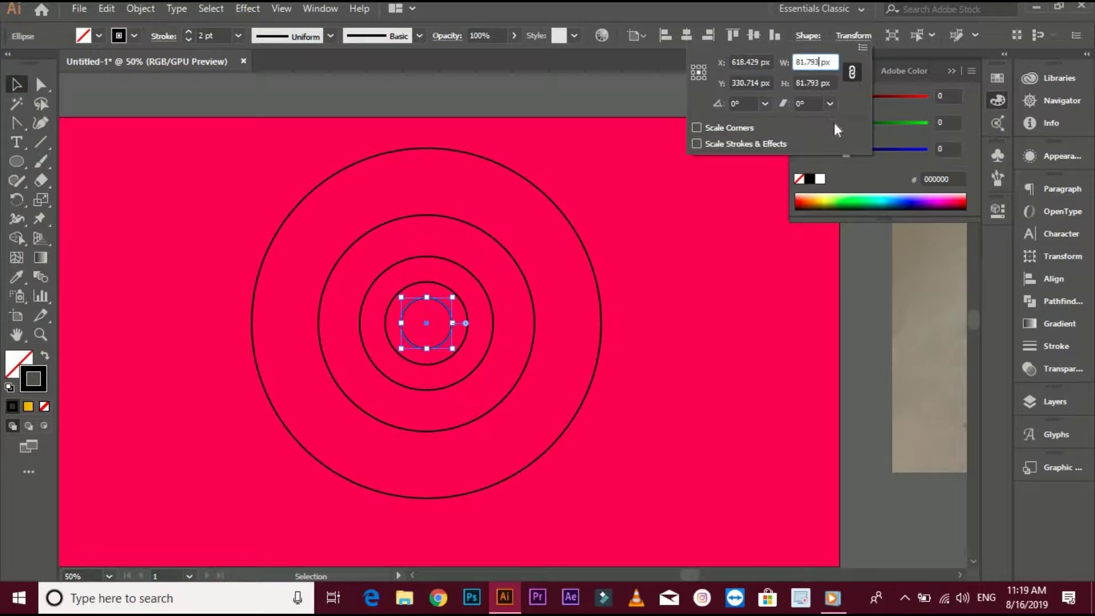
type("/1.618")
key("alt+Return")
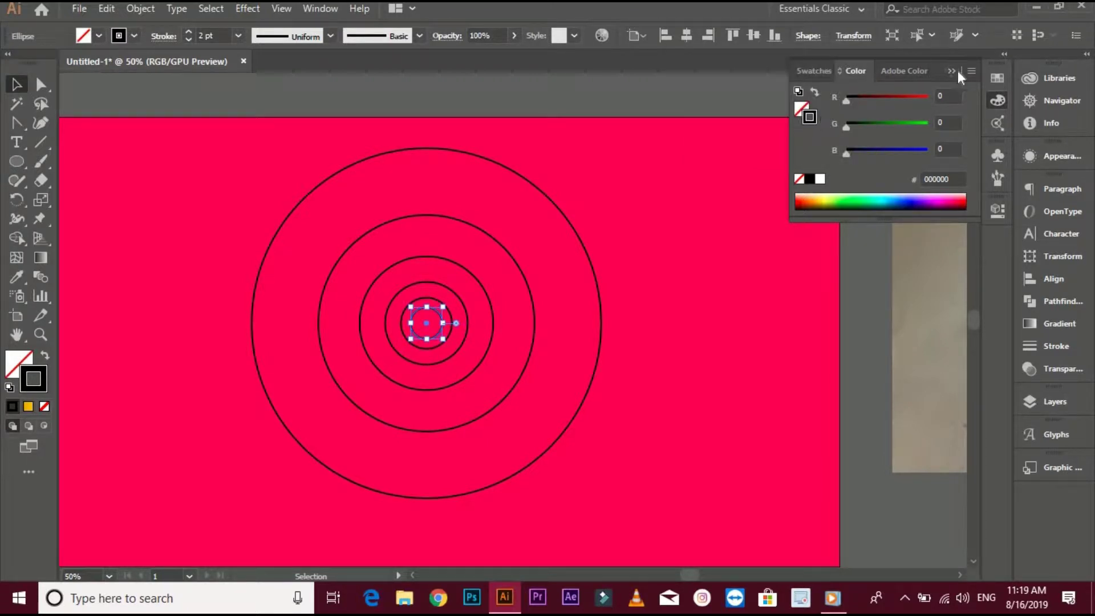
Scale the six concentric circles down together to suit the bird sketch and place them beside it, off the artboard
left_click(956, 72)
left_click_drag(223, 157, 697, 538)
key("ctrl+minus")
mouse_move(511, 349)
left_mouse_down()
mouse_move(333, 348)
mouse_move(138, 291)
mouse_move(588, 260)
mouse_move(558, 271)
mouse_move(569, 276)
left_mouse_up()
mouse_move(675, 388)
left_mouse_down()
mouse_move(648, 378)
mouse_move(632, 404)
left_mouse_up()
left_click(624, 378)
scroll(624, 378, "up", 1)
left_click_drag(391, 114, 527, 259)
left_click(721, 300)
left_click_drag(722, 301, 715, 304)
mouse_move(399, 142)
left_mouse_down()
mouse_move(526, 258)
mouse_move(859, 258)
left_mouse_up()
left_click(777, 435)
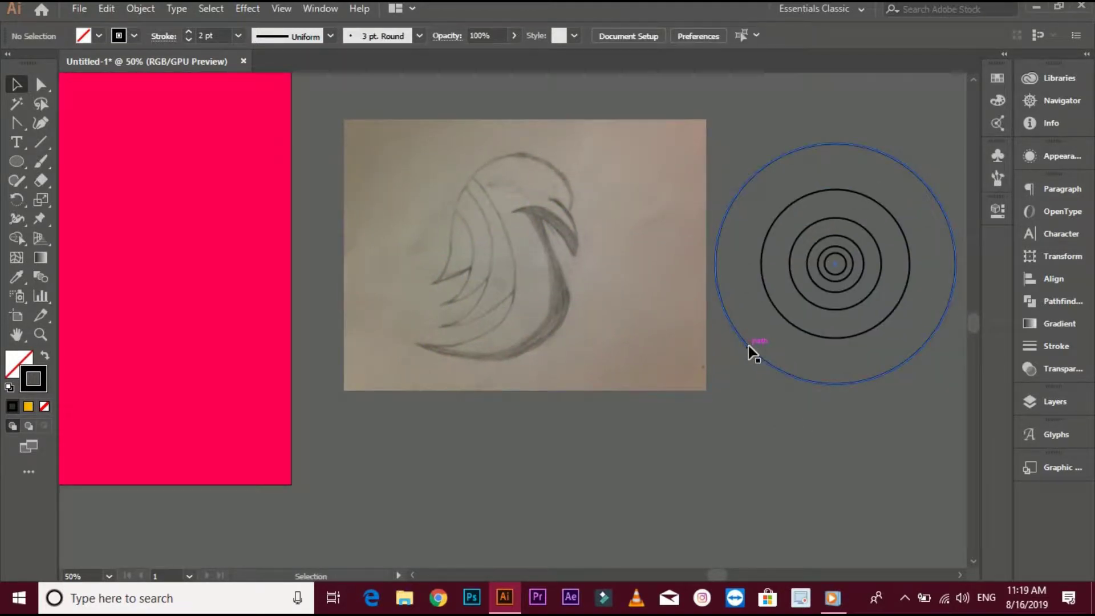
Place two copies of the largest circle over the bird sketch, following the curves of its breast and tail
mouse_move(749, 345)
left_mouse_down()
mouse_move(428, 384)
mouse_move(396, 359)
mouse_move(387, 324)
mouse_move(736, 402)
left_mouse_up()
left_click(657, 329)
left_click_drag(570, 377, 538, 433)
left_click(631, 382)
left_click_drag(625, 384, 661, 396)
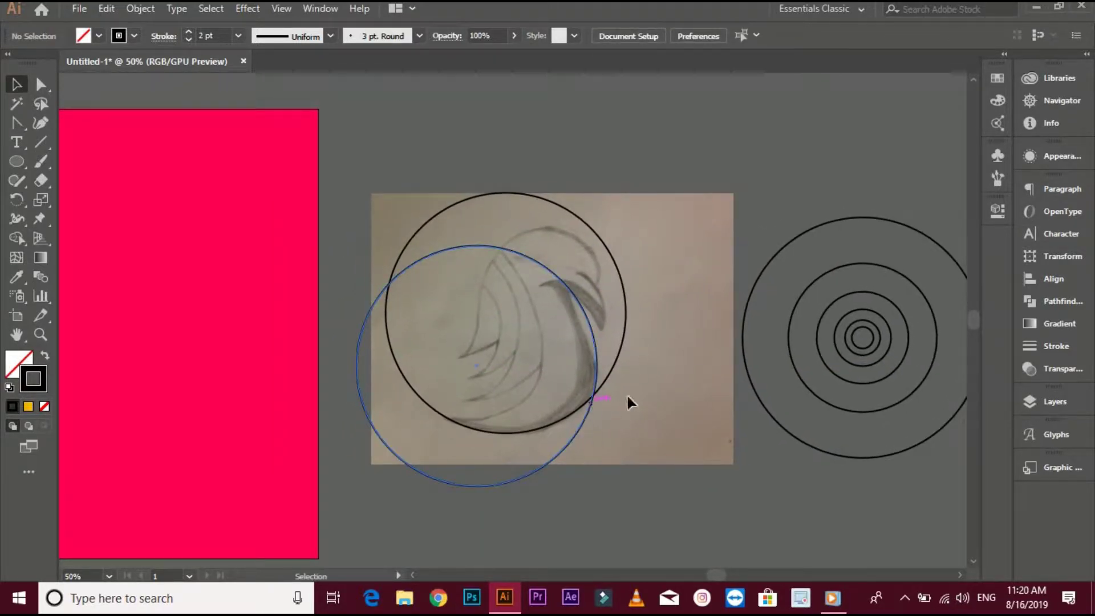
Place copies of the second-largest circle over the sketch so their arcs follow the wing feather lines
mouse_move(798, 376)
left_mouse_down()
mouse_move(413, 367)
mouse_move(404, 381)
left_mouse_up()
left_click(450, 454)
scroll(492, 435, "up", 1)
left_click_drag(495, 428, 471, 381)
left_click_drag(486, 346, 512, 314)
left_click_drag(771, 249, 721, 260)
left_click_drag(463, 322, 403, 362)
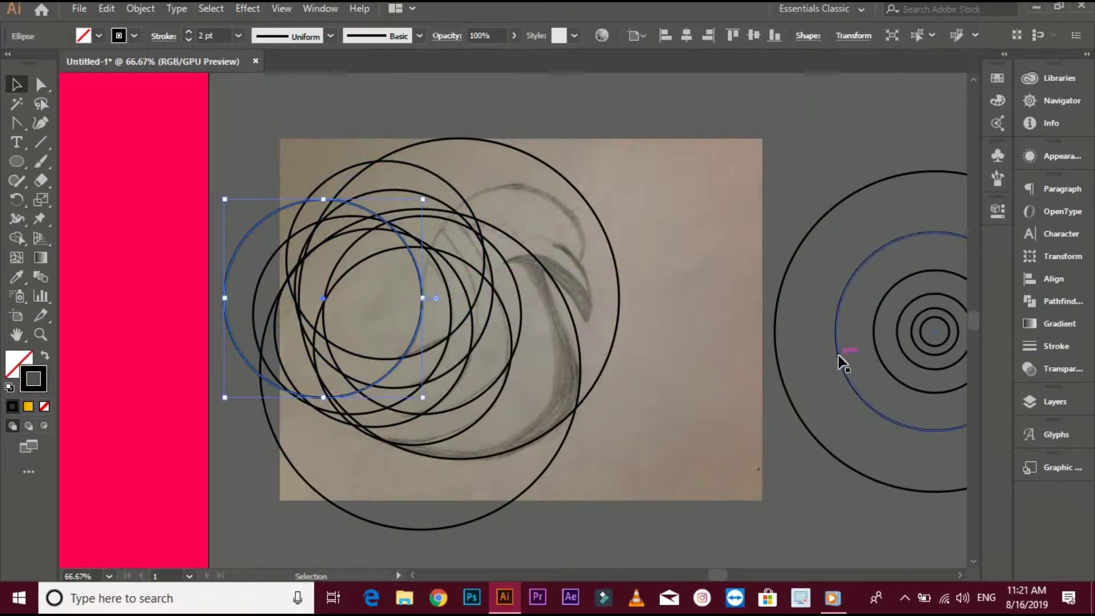
Add another copy of the second-largest circle along the wing feathers and check its alignment in Outline view
mouse_move(838, 359)
left_mouse_down()
mouse_move(421, 298)
mouse_move(427, 329)
mouse_move(370, 365)
left_mouse_up()
left_click(404, 310)
scroll(415, 296, "up", 2)
key("ctrl+y")
scroll(442, 318, "up", 2)
key("ctrl+y")
scroll(377, 319, "down", 3)
scroll(790, 341, "down", 1)
Place two copies of the second-largest circle around the bird's head, following the outer head curve
left_click_drag(789, 337, 724, 276)
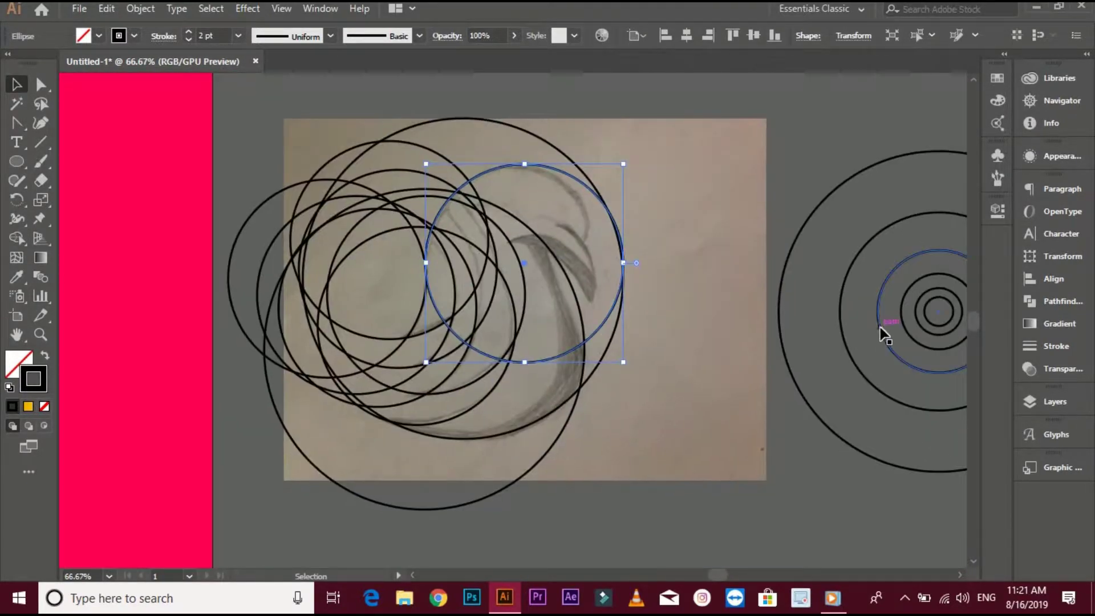
left_click_drag(880, 330, 467, 246)
key("ctrl+z")
left_click_drag(842, 309, 409, 257)
left_click(638, 217)
scroll(614, 223, "up", 1)
scroll(844, 343, "down", 1)
Place a copy of the third-largest circle inside the head curve, fine-tuned in Outline view, and a fourth-largest copy over the beak
left_click_drag(839, 354, 746, 358)
left_click_drag(874, 370, 460, 286)
key("ctrl+y")
scroll(557, 228, "up", 4)
scroll(554, 225, "up", 2)
left_click_drag(551, 224, 555, 214)
key("ctrl+y")
scroll(792, 219, "down", 5)
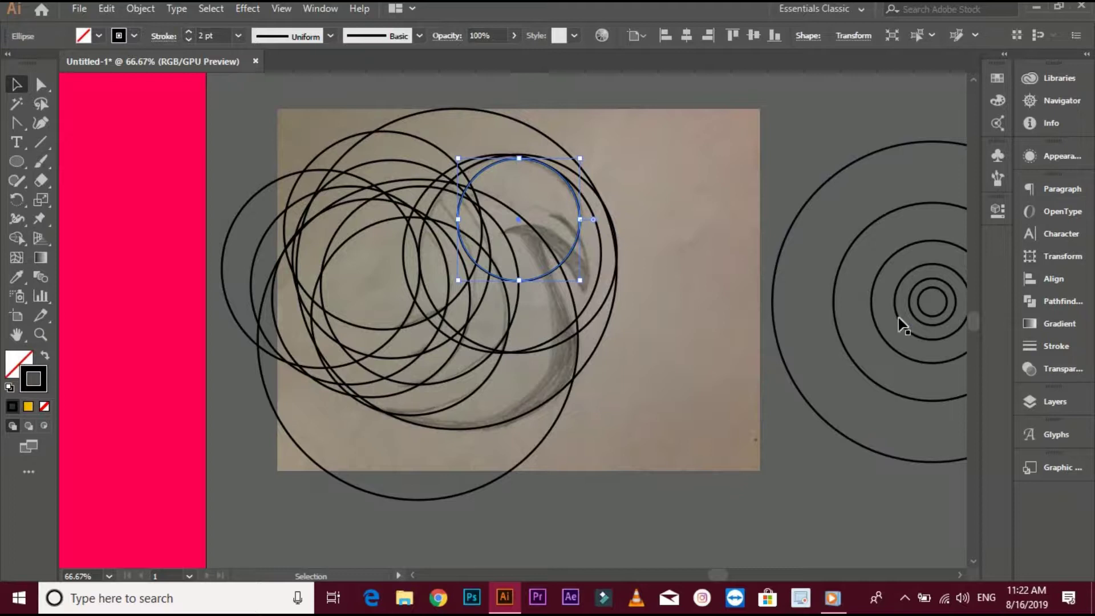
left_click_drag(901, 325, 517, 284)
left_click(644, 284)
mouse_move(899, 321)
left_mouse_down()
mouse_move(548, 322)
mouse_move(508, 312)
mouse_move(515, 318)
left_mouse_up()
scroll(638, 250, "up", 2, "alt")
scroll(642, 251, "down", 1, "alt")
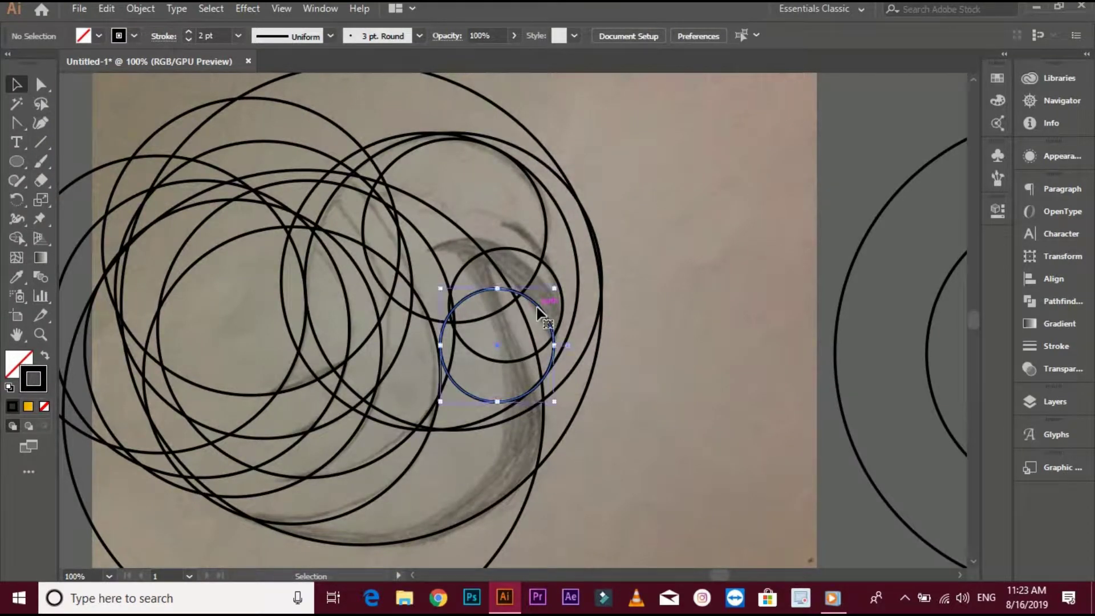
key("Delete")
Place a second copy of the third-largest circle below the head, over the inner edge of the beak and neck
scroll(924, 336, "down", 2, "alt")
mouse_move(904, 347)
left_mouse_down("alt")
mouse_move(801, 359)
mouse_move(597, 344)
left_mouse_up("alt")
scroll(754, 282, "up", 1)
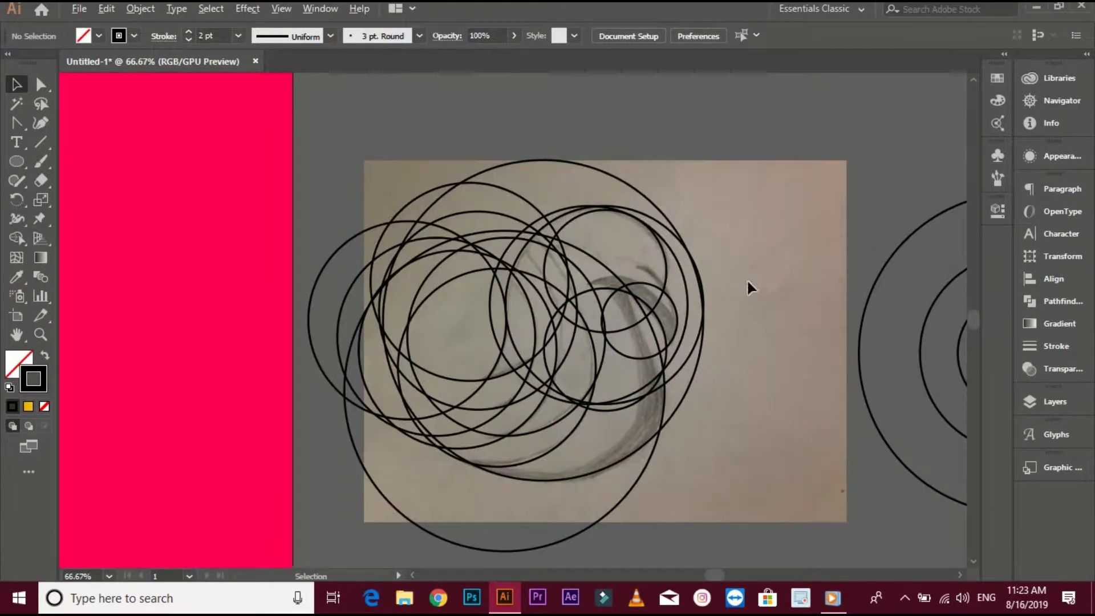
Select all the circles placed over the bird sketch and lower their opacity to 50%
scroll(749, 287, "down", 1)
left_click_drag(732, 507, 734, 463)
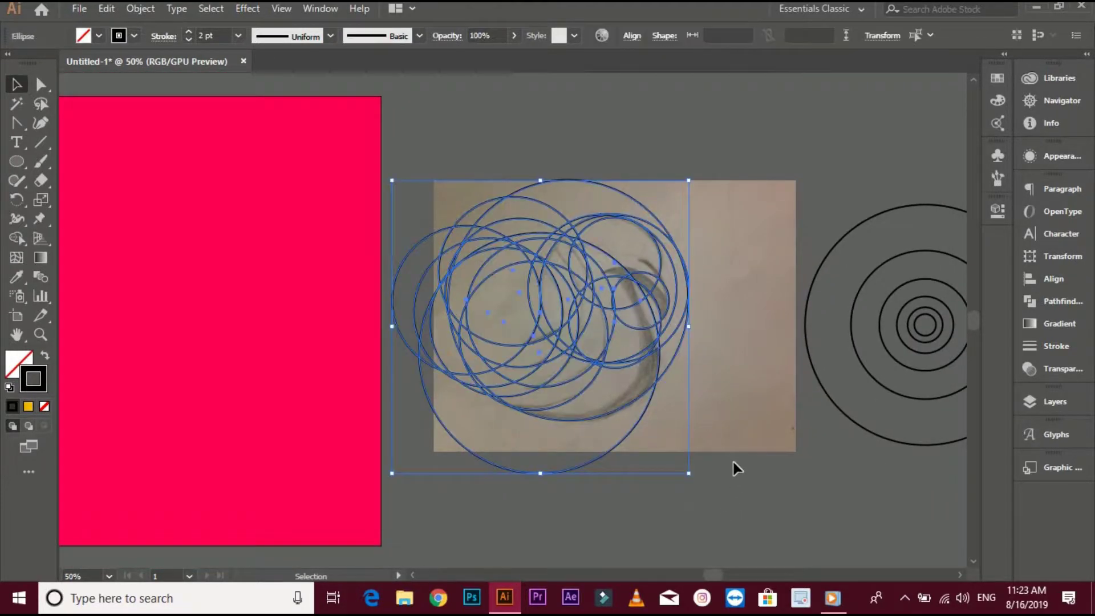
left_click_drag(717, 425, 676, 395)
scroll(590, 336, "up", 1)
left_click_drag(589, 334, 589, 346)
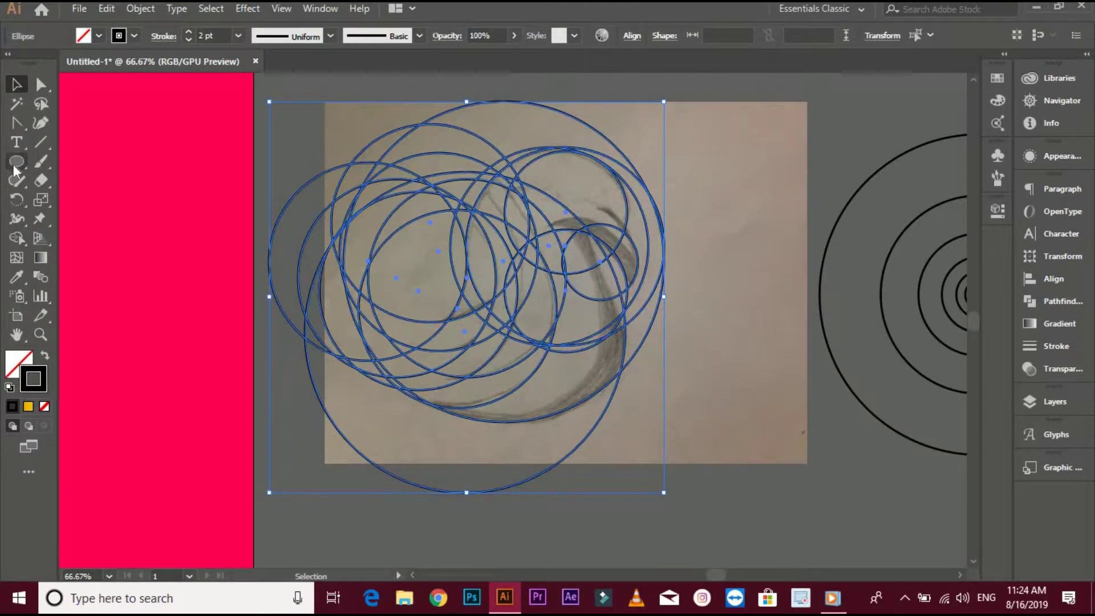
left_click(17, 238)
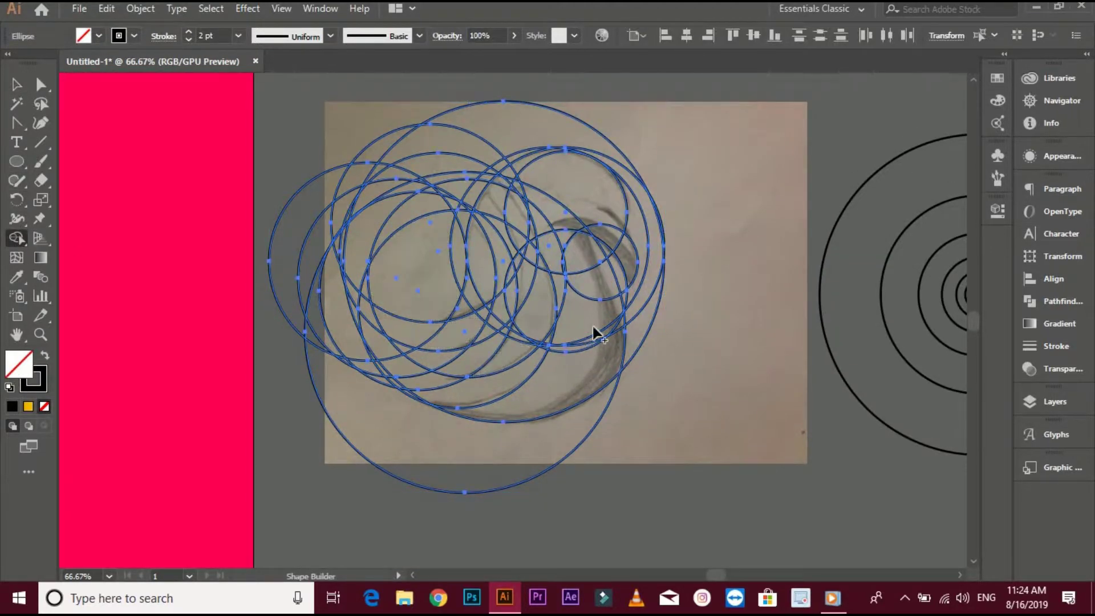
scroll(591, 277, "up", 1)
scroll(582, 260, "down", 1)
scroll(566, 244, "down", 1)
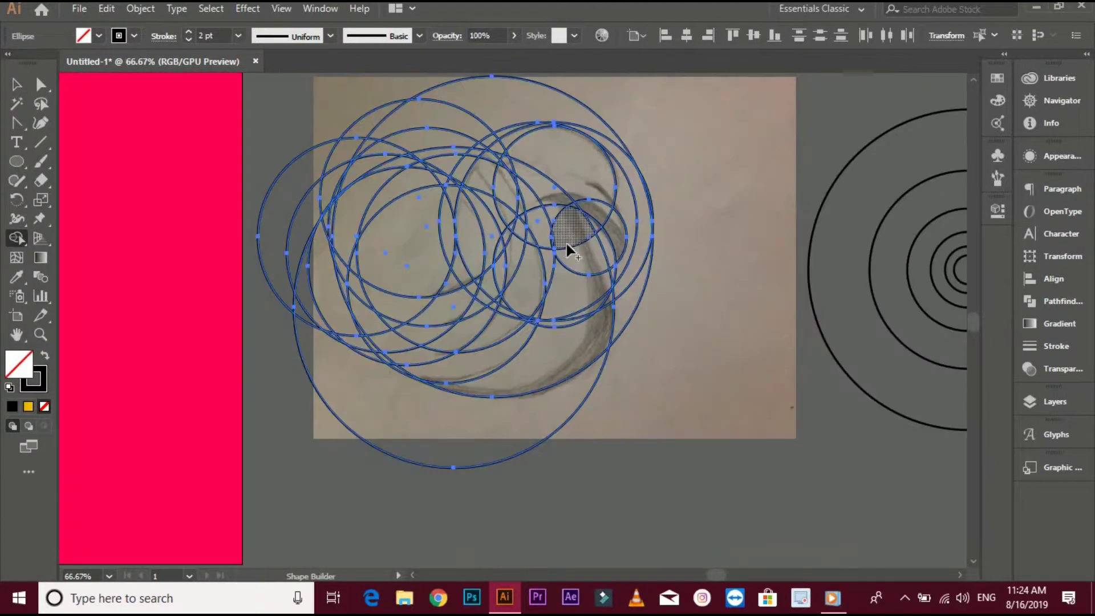
key("v")
left_click(514, 35)
left_click_drag(513, 56, 480, 57)
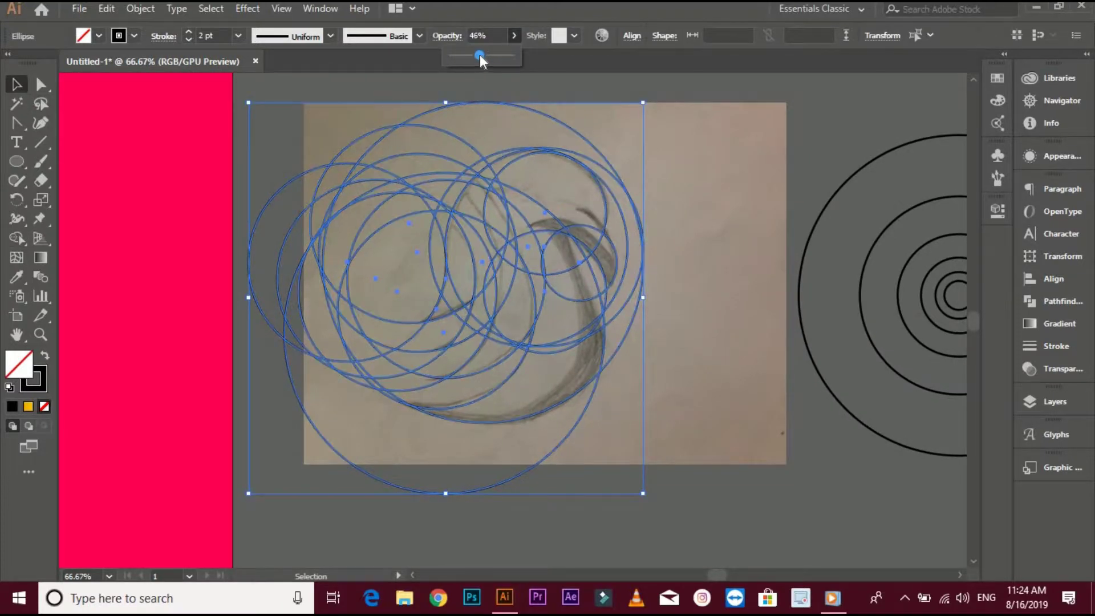
Merge the breast, tail and lowest feather regions of the overlapping circles into one shape with the Shape Builder
key("shift+m")
scroll(570, 275, "up", 1)
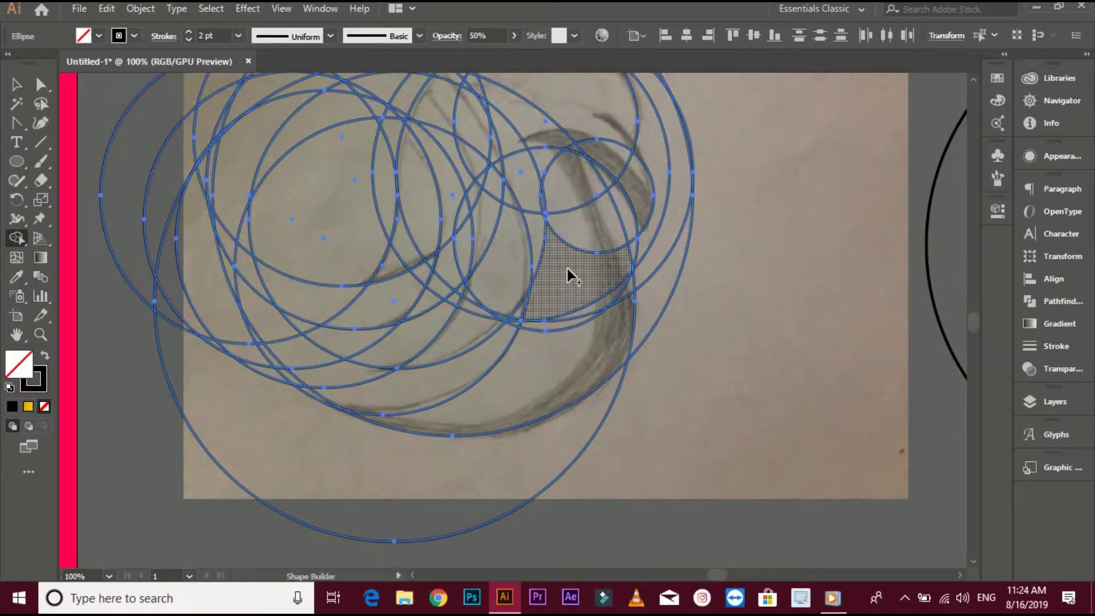
mouse_move(568, 316)
left_mouse_down()
mouse_move(546, 378)
mouse_move(511, 385)
left_mouse_up()
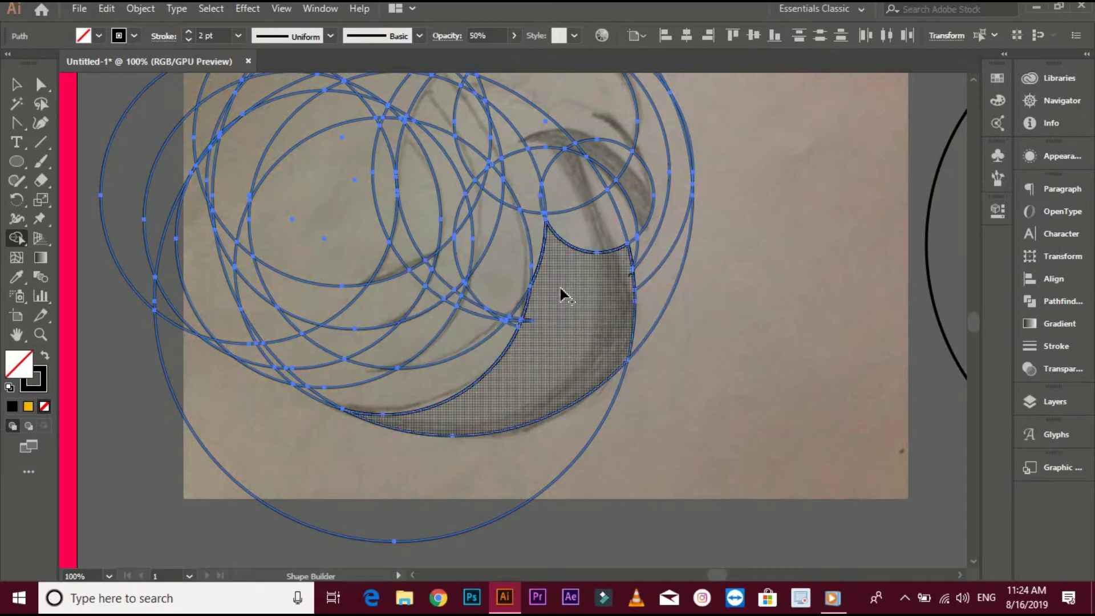
mouse_move(560, 285)
left_mouse_down()
mouse_move(502, 223)
mouse_move(515, 269)
left_mouse_up()
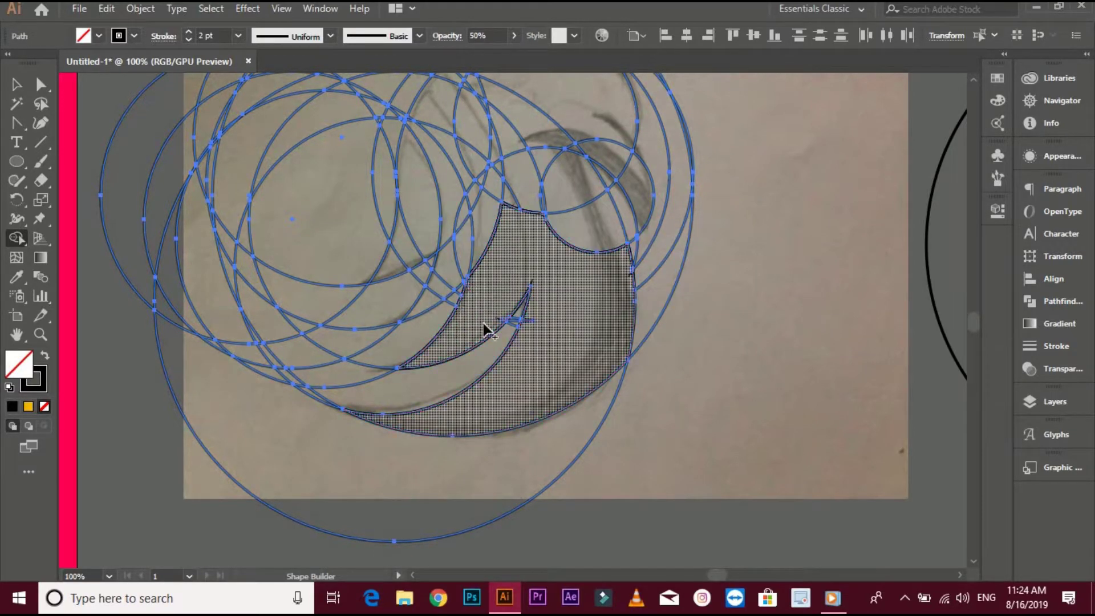
Merge the middle feather, back and lower neck regions into the breast-and-tail shape with the Shape Builder
scroll(489, 325, "up", 2)
left_click(526, 313)
scroll(554, 392, "up", 1)
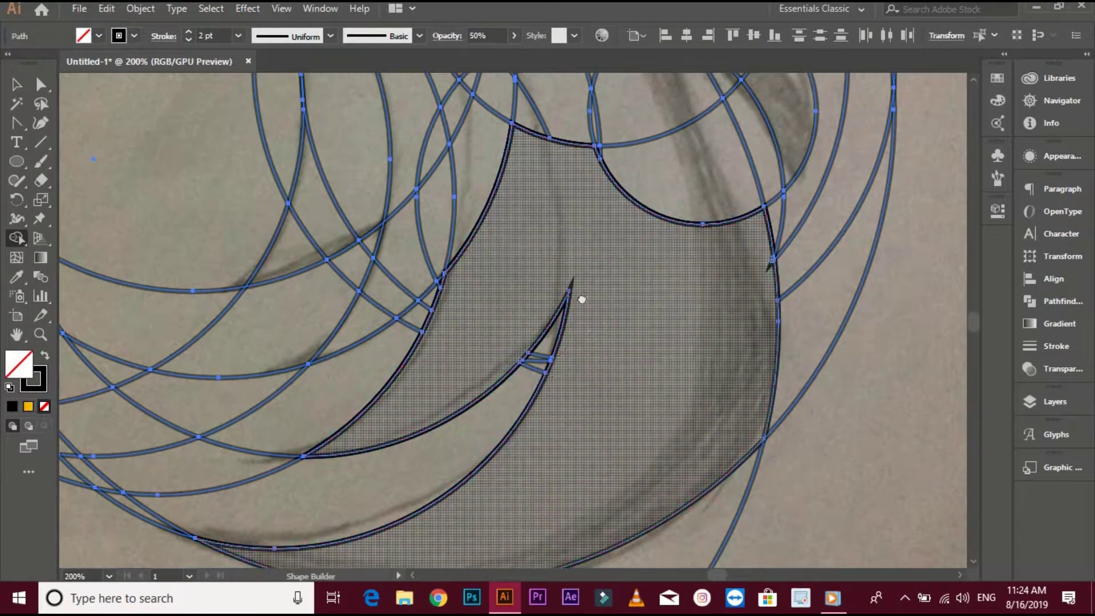
left_click_drag(539, 301, 535, 354)
scroll(536, 354, "down", 1)
scroll(495, 261, "up", 1)
mouse_move(496, 261)
left_mouse_down()
mouse_move(499, 310)
mouse_move(465, 187)
left_mouse_up()
left_click_drag(465, 187, 529, 215)
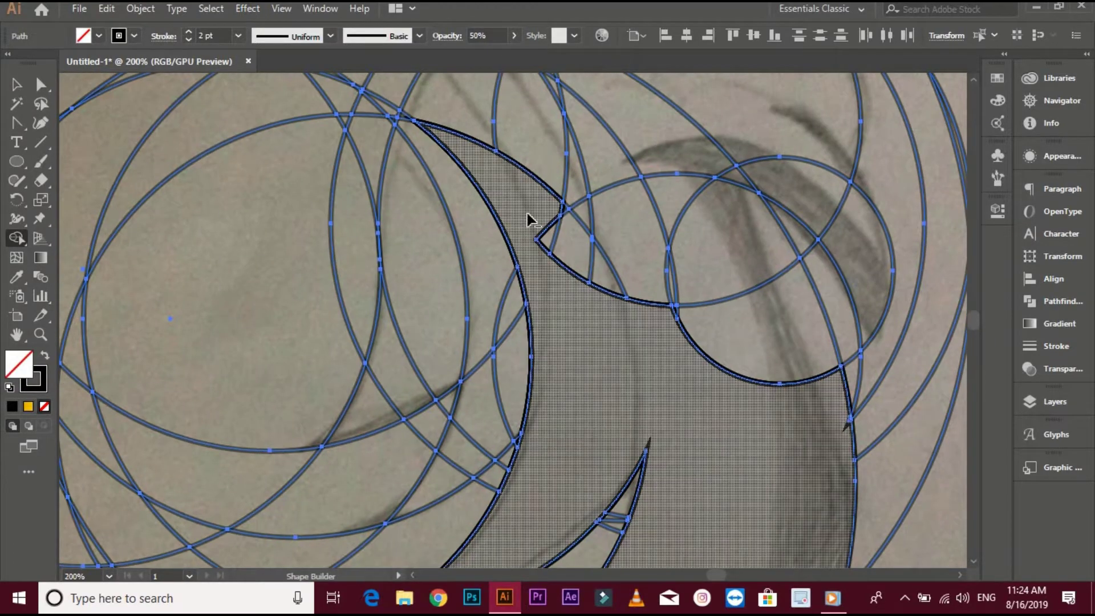
scroll(560, 227, "down", 1)
Extend the merged bird shape through the upper feather and the curved crown region of the head
left_click_drag(503, 406, 501, 409)
left_click_drag(550, 304, 565, 341)
left_click_drag(564, 343, 458, 385)
left_click_drag(498, 229, 472, 332)
mouse_move(473, 332)
left_mouse_down()
mouse_move(547, 200)
mouse_move(535, 197)
left_mouse_up()
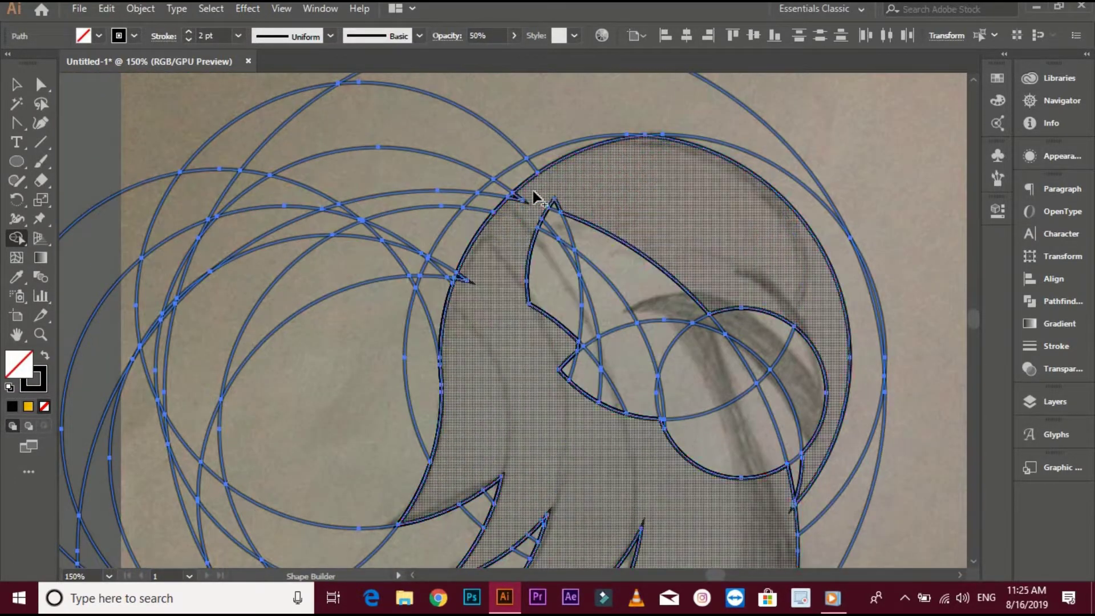
Merge the remaining inner face and neck regions into the body, leaving the beak regions separate
mouse_move(528, 312)
left_mouse_down()
mouse_move(500, 336)
mouse_move(561, 280)
left_mouse_up()
left_click_drag(489, 286, 532, 242)
left_click_drag(569, 231, 502, 160)
mouse_move(446, 302)
left_mouse_down()
mouse_move(508, 252)
mouse_move(601, 368)
mouse_move(612, 415)
mouse_move(466, 317)
mouse_move(478, 297)
left_mouse_up()
left_click_drag(575, 381, 555, 386)
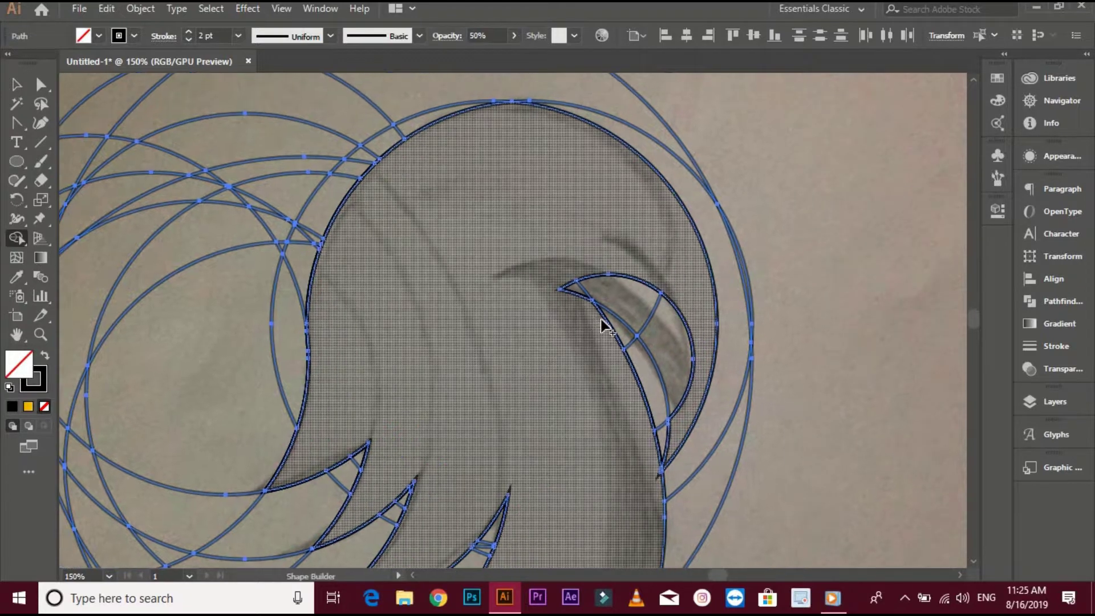
left_click_drag(536, 277, 494, 200)
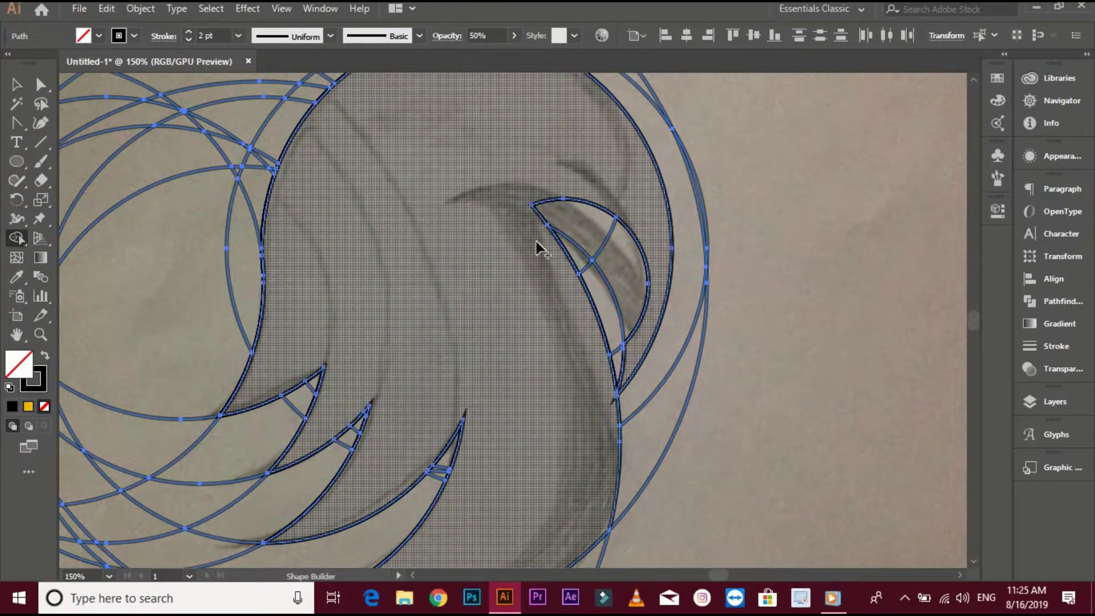
left_click_drag(553, 171, 556, 274)
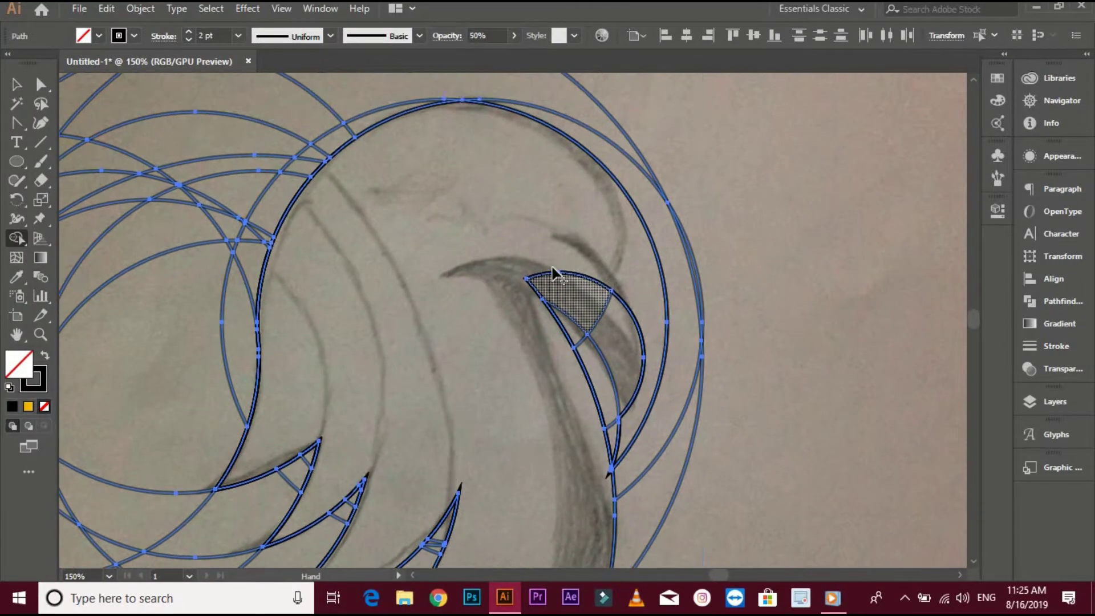
Step back through the latest Shape Builder merges in the head and restore them
left_click_drag(762, 269, 789, 268)
key("ctrl+z")
key("ctrl+z")
key("ctrl+z")
key("ctrl+z")
key("ctrl+z")
key("ctrl+z")
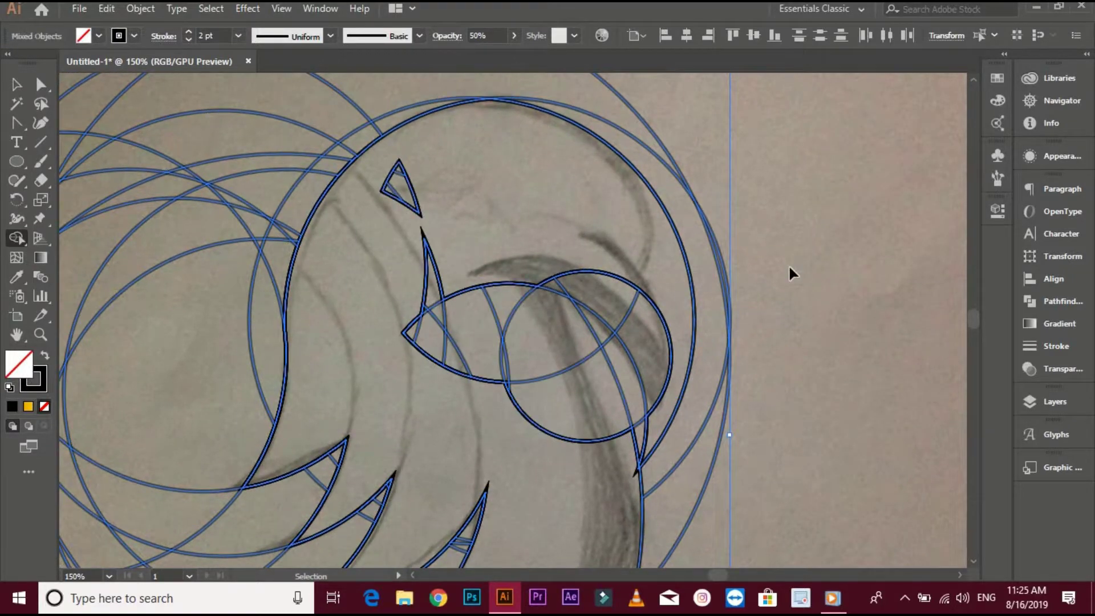
key("ctrl+z")
key("ctrl+z")
key("ctrl+z")
Place a golden-ratio circle over the bird's face and select it with the body shape and the surrounding head and beak curves
left_click_drag(730, 316, 684, 288)
key("v")
left_click(791, 247)
key("ctrl+minus")
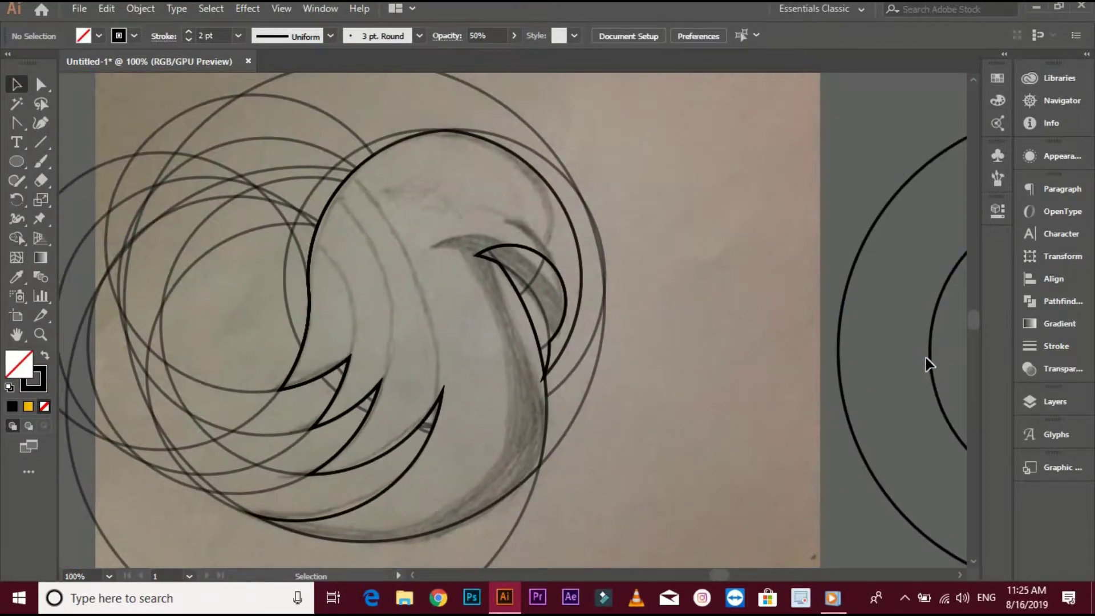
key("ctrl+minus")
left_click_drag(483, 245, 489, 264)
left_click(652, 256)
scroll(652, 256, "up", 1)
left_click_drag(652, 256, 516, 296)
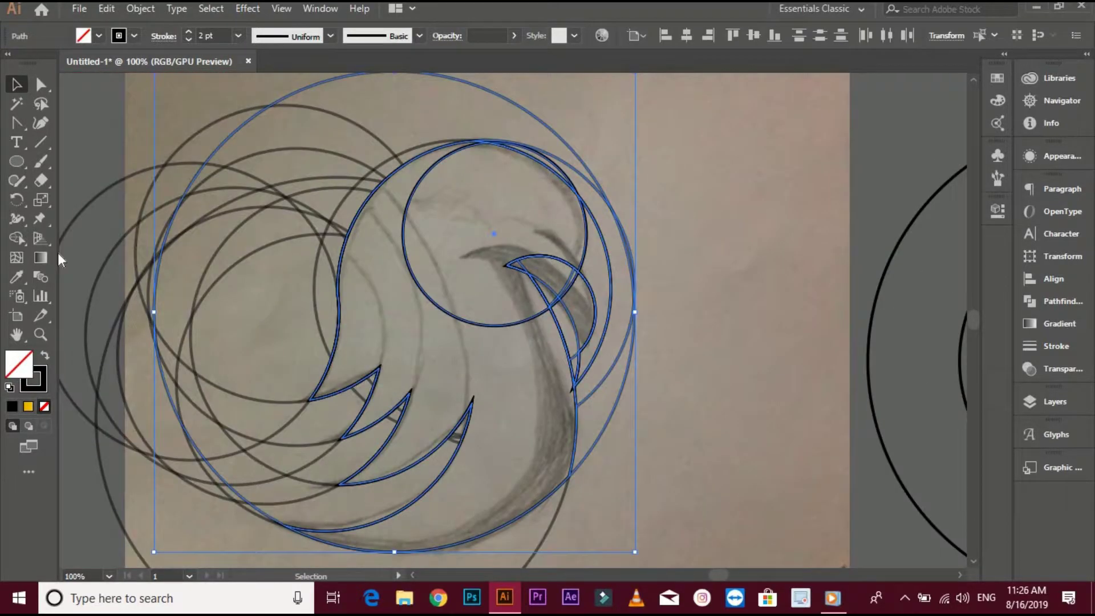
Merge the face circle's inner regions and the beak regions into the body with the Shape Builder
left_click(16, 238)
left_click_drag(385, 248, 514, 209)
key("ctrl+plus")
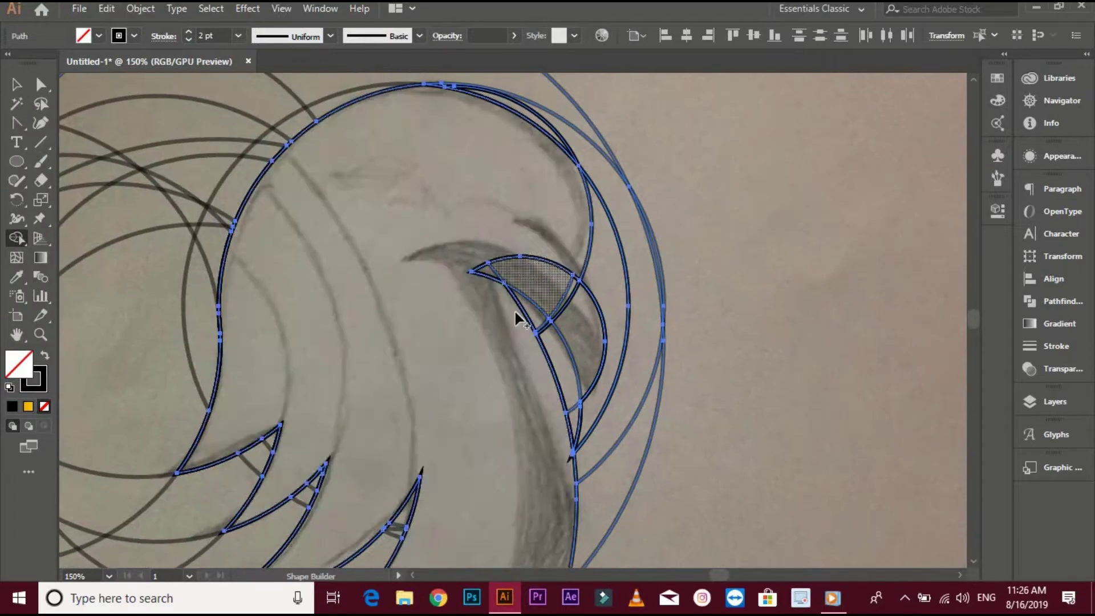
left_click_drag(582, 324, 584, 329)
mouse_move(637, 410)
left_mouse_down()
mouse_move(622, 370)
mouse_move(557, 371)
mouse_move(548, 335)
left_mouse_up()
Remove the excess crescents outside the forehead and beak and the gap between beak and neck with the Shape Builder
left_click(580, 430, "alt")
mouse_move(625, 266)
left_mouse_down()
mouse_move(662, 345)
mouse_move(700, 264)
left_mouse_up()
left_click_drag(559, 222, 586, 392)
scroll(587, 371, "up", 2)
left_click_drag(755, 308, 593, 291)
key("ctrl+minus")
key("ctrl+minus")
key("ctrl+minus")
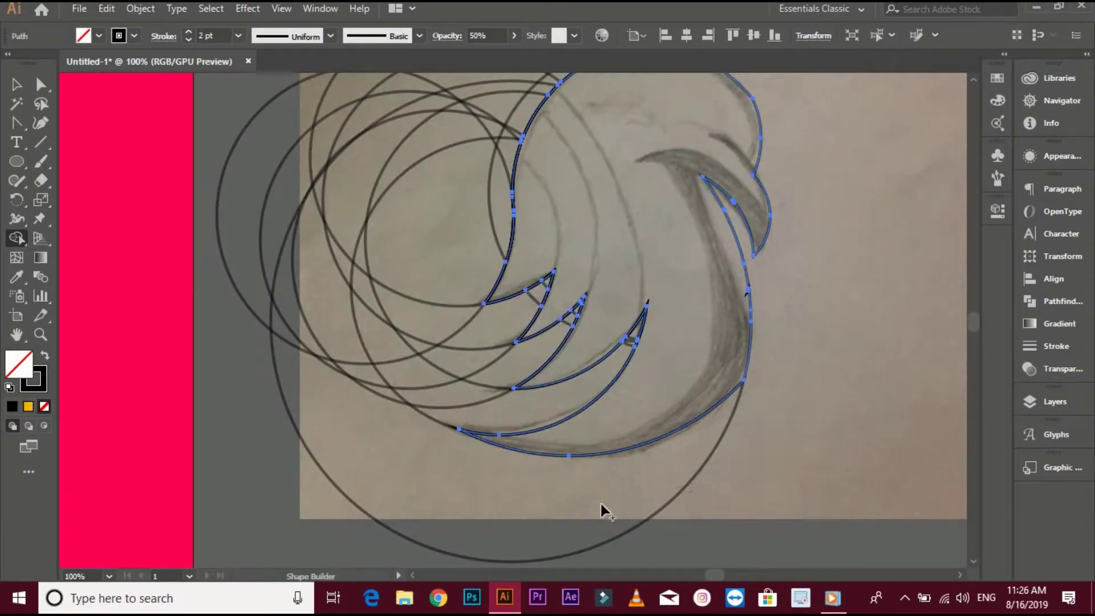
Select all the artwork and cut away the circle regions below the tail and beside the feathers with the Shape Builder
key("ctrl+minus")
key("v")
key("ctrl+a")
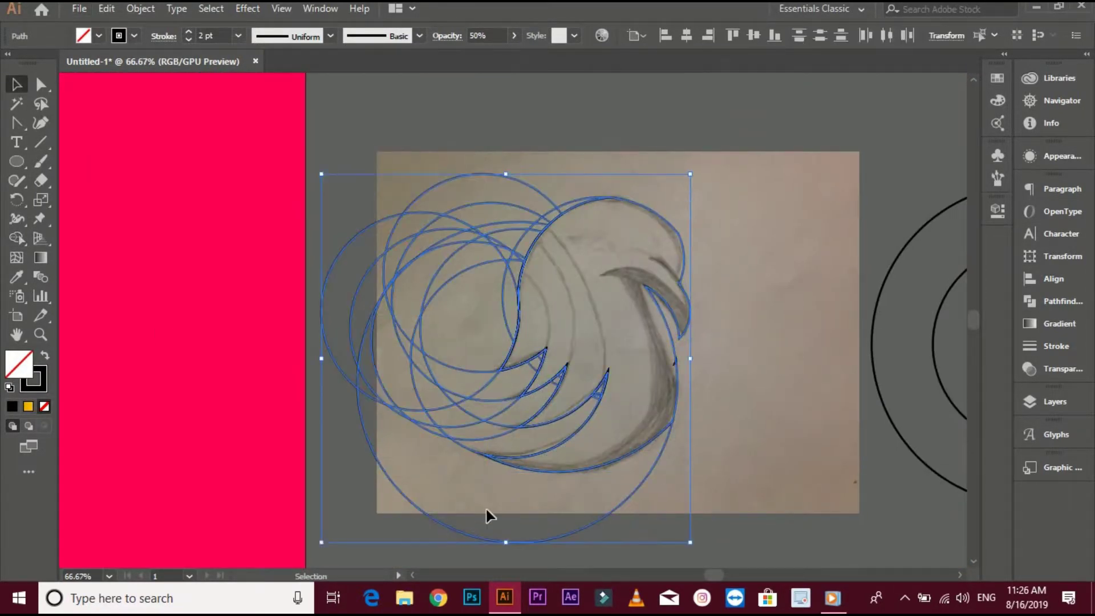
left_click(16, 240)
key("ctrl+plus")
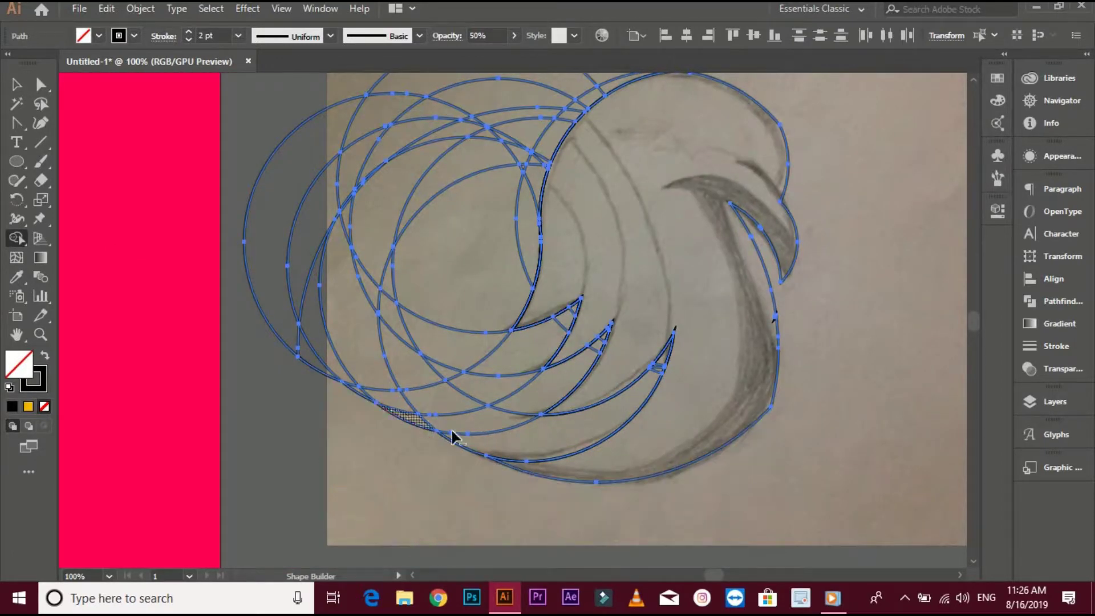
mouse_move(546, 435)
left_mouse_down()
mouse_move(444, 410)
mouse_move(379, 341)
mouse_move(491, 385)
mouse_move(550, 382)
mouse_move(406, 292)
mouse_move(493, 335)
left_mouse_up()
left_click_drag(308, 393, 304, 396)
left_click_drag(382, 376, 339, 498)
left_click_drag(429, 383, 474, 320)
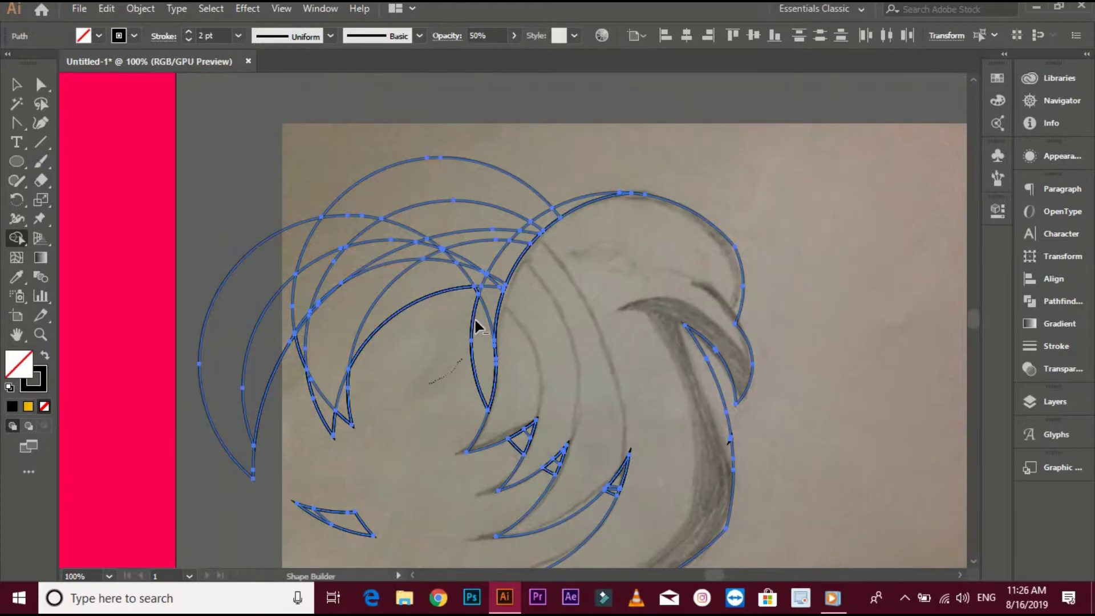
Erase the circle segments touching the back of the head and neck with the Shape Builder
left_click_drag(527, 206, 530, 200)
left_click_drag(497, 260, 481, 297)
scroll(482, 300, "up", 2)
left_click_drag(539, 231, 618, 183)
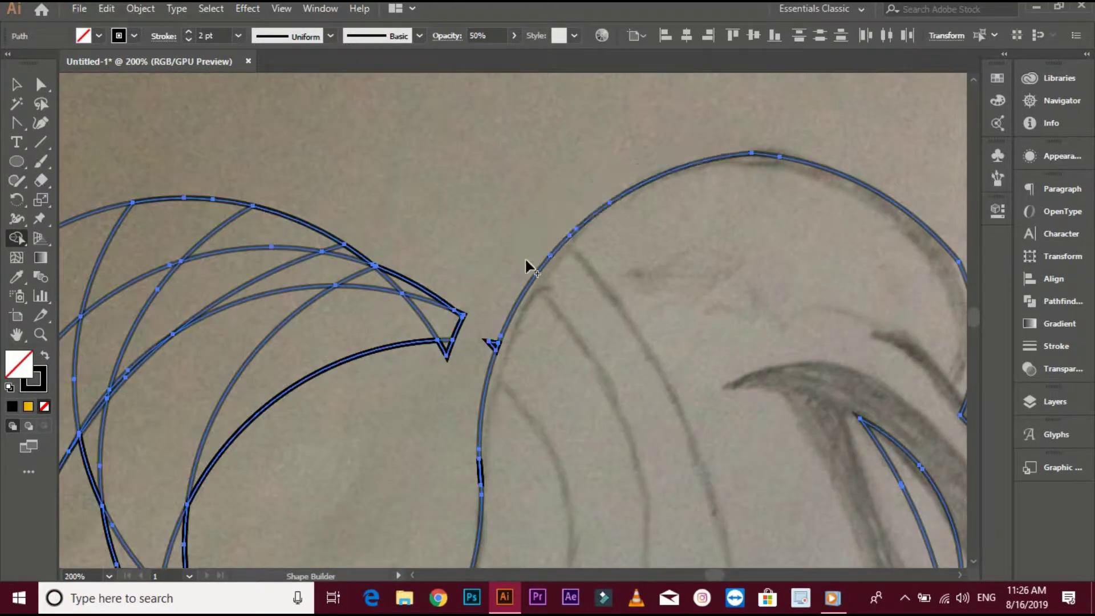
left_click_drag(505, 223, 506, 158)
left_click_drag(500, 230, 494, 262)
Try to delete the thin sliver on the back of the neck
scroll(492, 349, "up", 2)
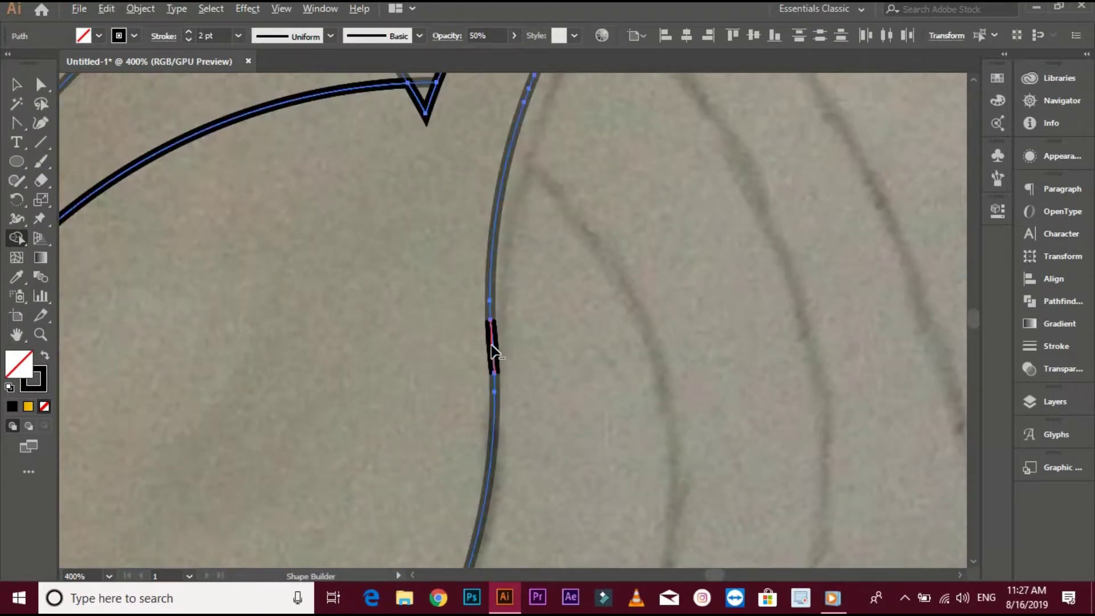
left_click(489, 348, "alt")
key("ctrl+z")
scroll(419, 358, "down", 2)
Clear the small notch on the breast outline and the stray fragment in the lowest feather gap
left_click_drag(391, 360, 573, 394)
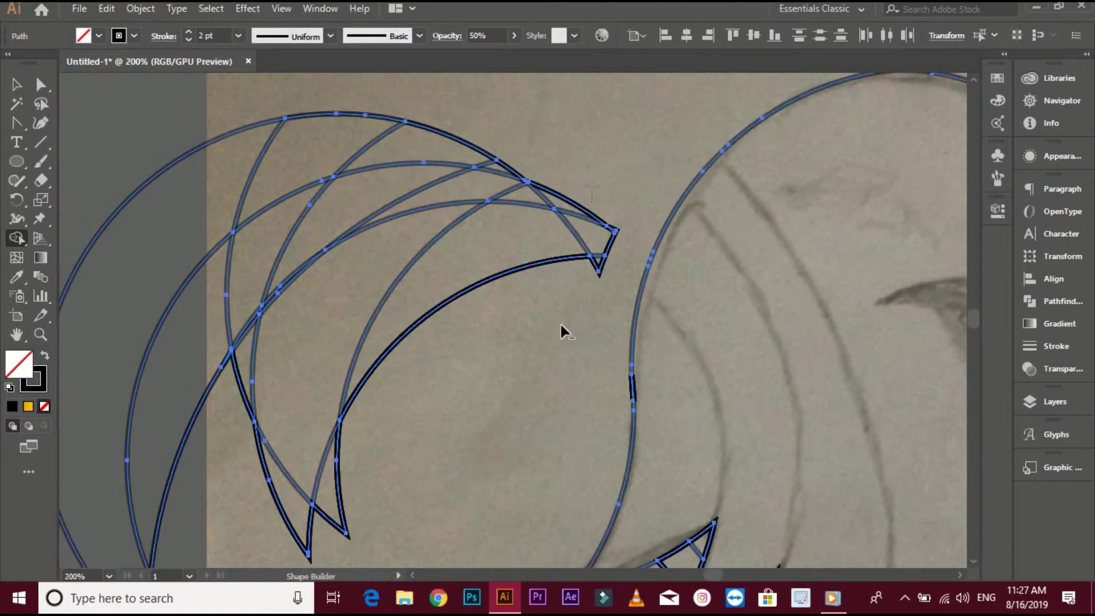
scroll(560, 323, "down", 2)
scroll(735, 279, "up", 5)
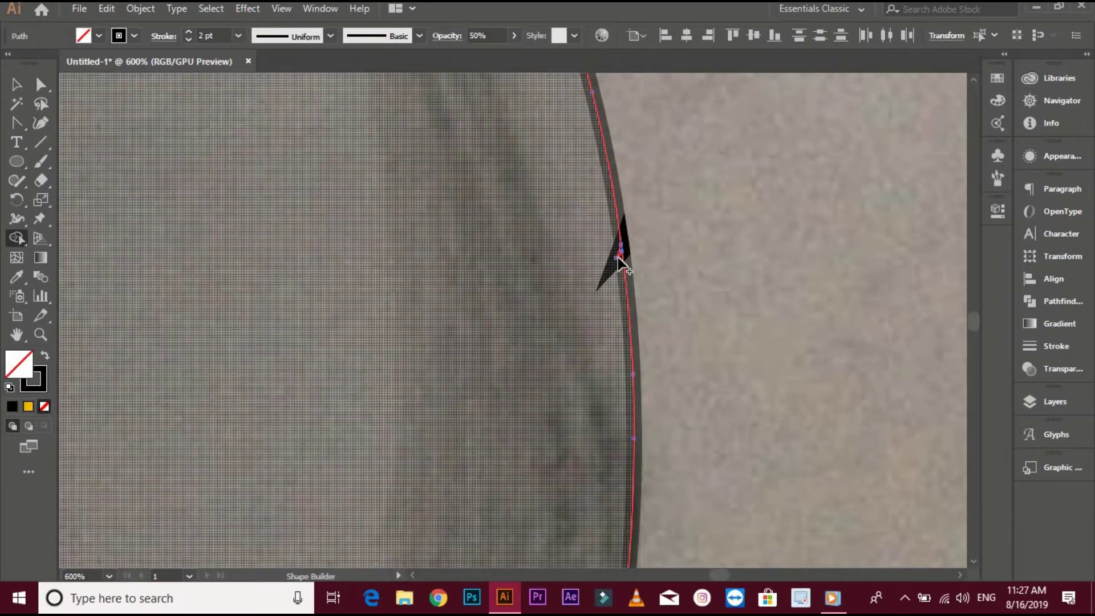
scroll(618, 259, "down", 3)
left_click(466, 417)
scroll(377, 427, "up", 1)
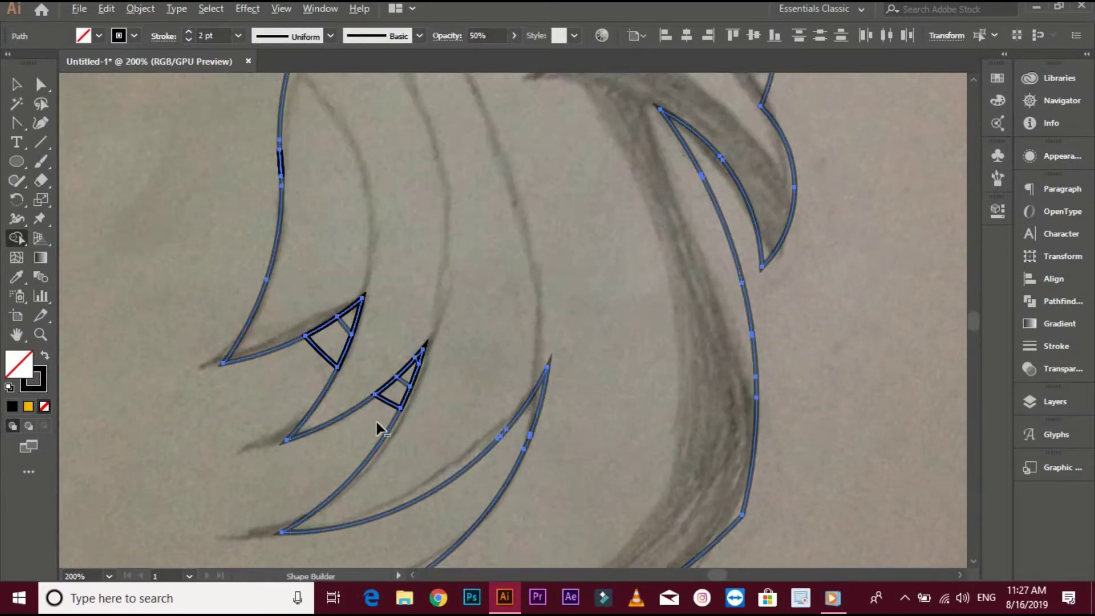
Remove the leftover fragments in the two upper feather gaps with the Shape Builder
left_click_drag(409, 380, 420, 432)
scroll(429, 415, "up", 4)
left_click(426, 389, "alt")
scroll(438, 421, "down", 2)
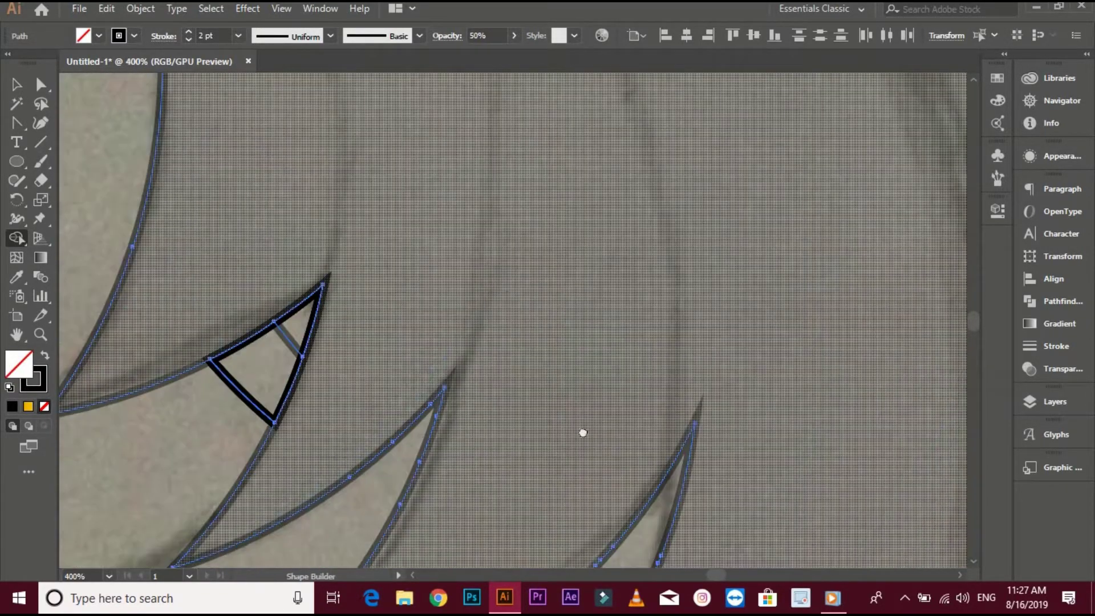
left_click_drag(581, 433, 762, 449)
left_click_drag(443, 381, 485, 337)
scroll(624, 326, "down", 4)
left_click_drag(701, 418, 675, 428)
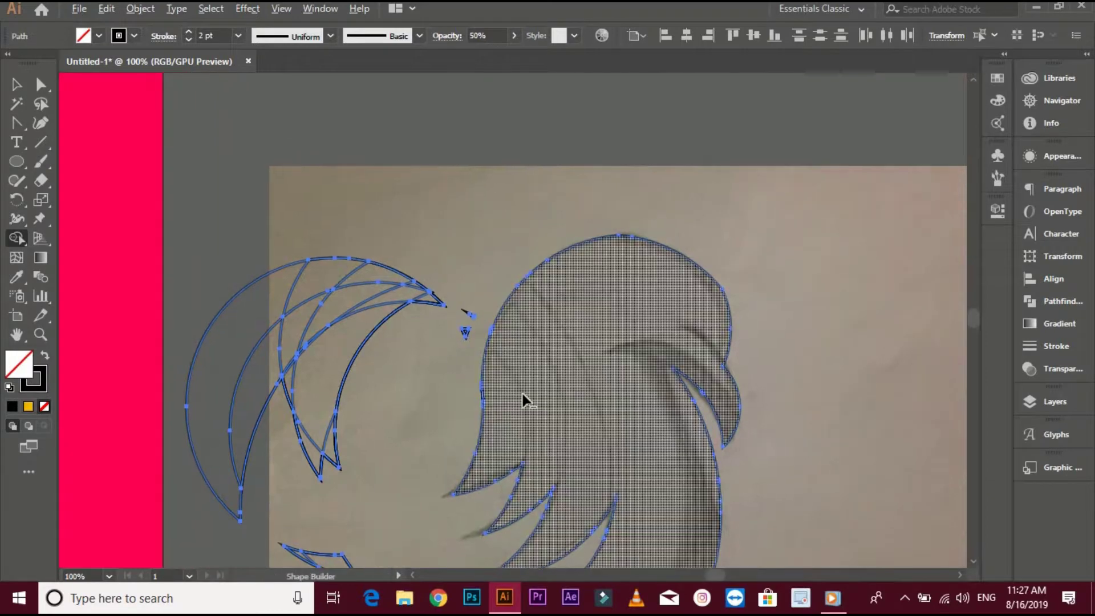
scroll(542, 382, "up", 2)
mouse_move(564, 362)
left_mouse_down()
mouse_move(505, 434)
mouse_move(470, 305)
mouse_move(567, 231)
left_mouse_up()
scroll(465, 309, "down", 2)
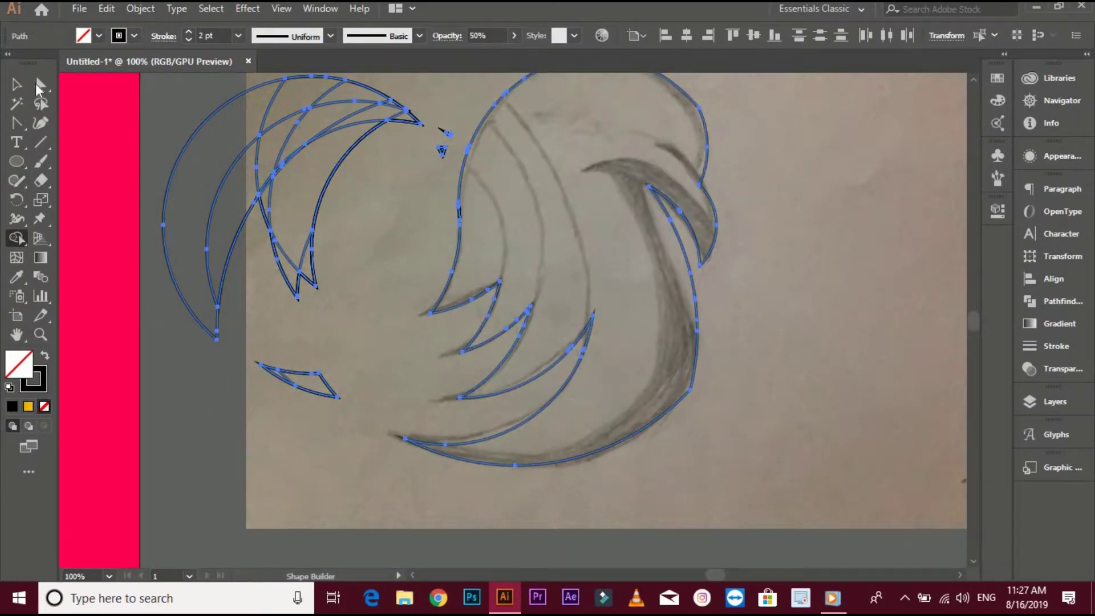
Select and delete the leftover circle arcs and stray pieces behind the bird outline
left_click(398, 286)
left_click_drag(398, 286, 459, 371)
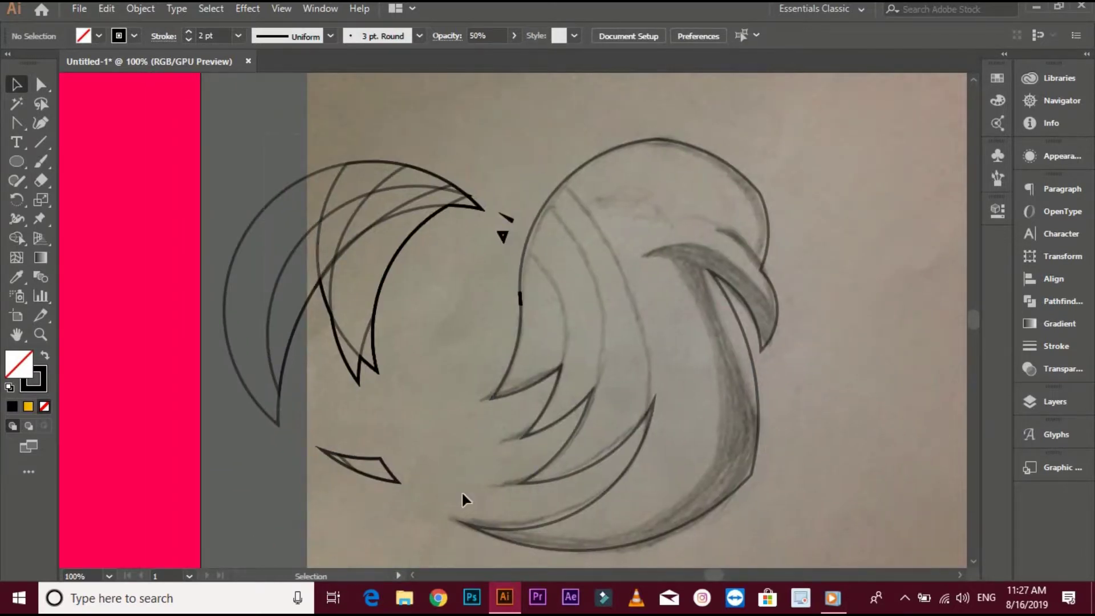
key("ctrl+a")
key("Delete")
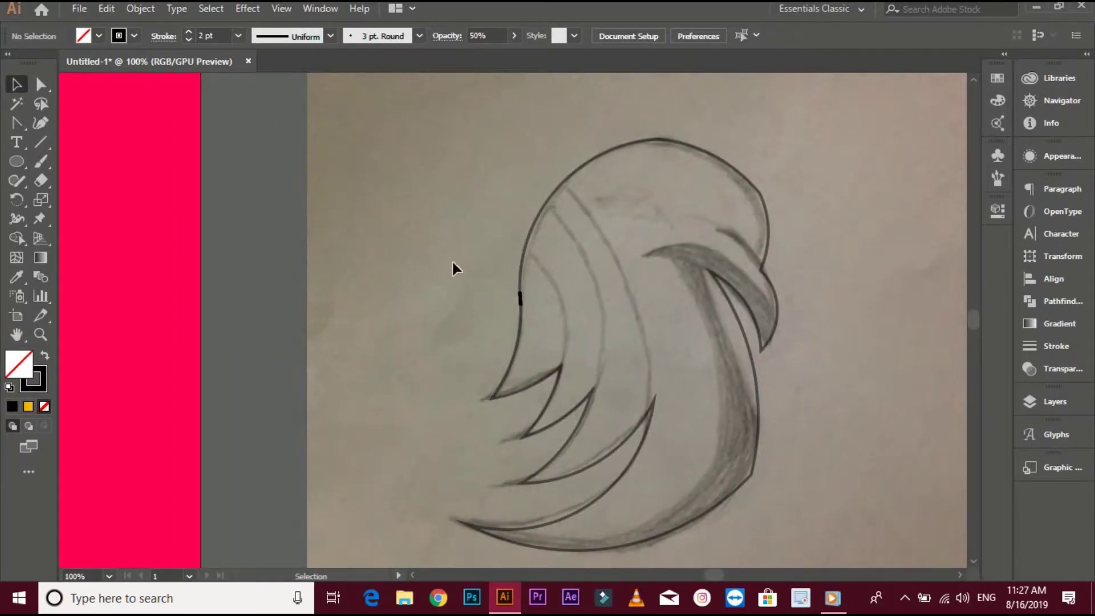
Set the bird outline's opacity to 100%
scroll(452, 263, "down", 1)
left_click(631, 343)
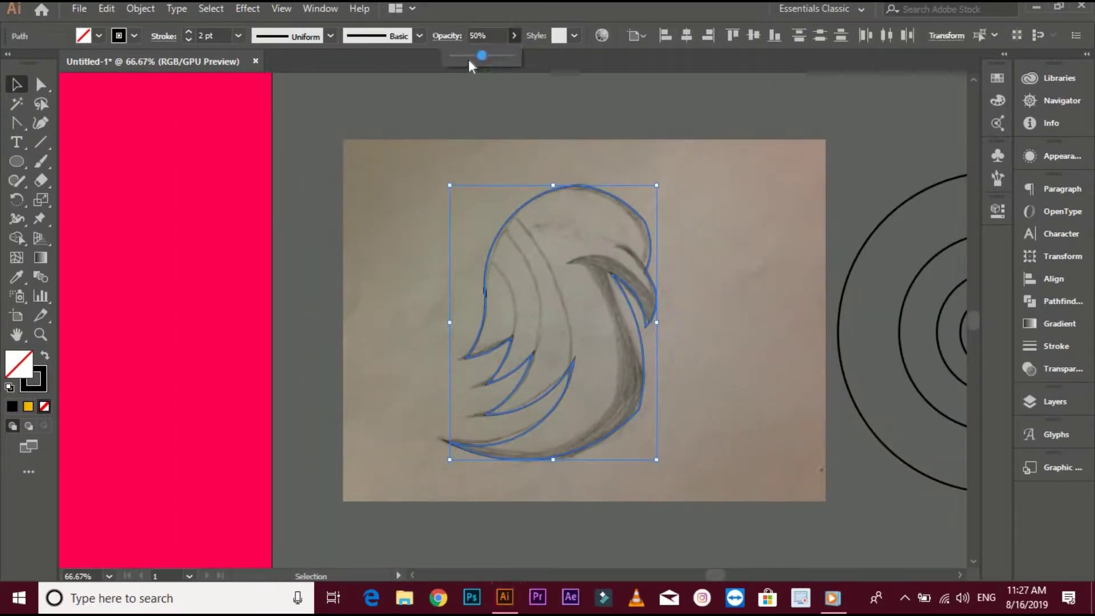
left_click_drag(482, 55, 516, 55)
left_click(559, 108)
Delete the thin sliver from the back of the neck outline with the Shape Builder
left_click_drag(585, 251, 562, 247)
scroll(466, 286, "up", 4)
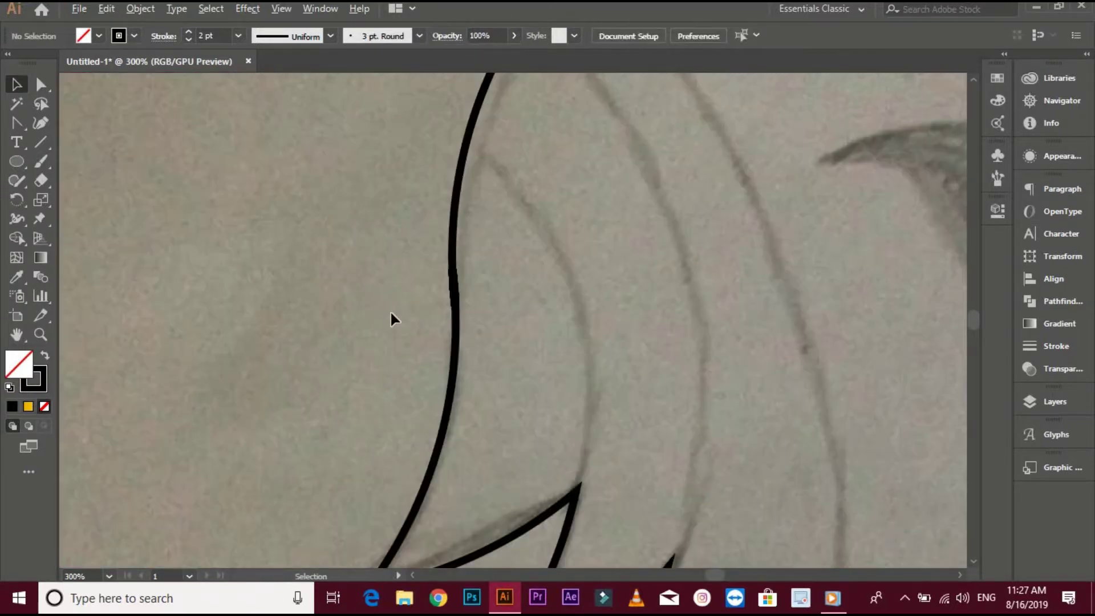
left_click(48, 85)
left_click(454, 318)
scroll(451, 318, "up", 4)
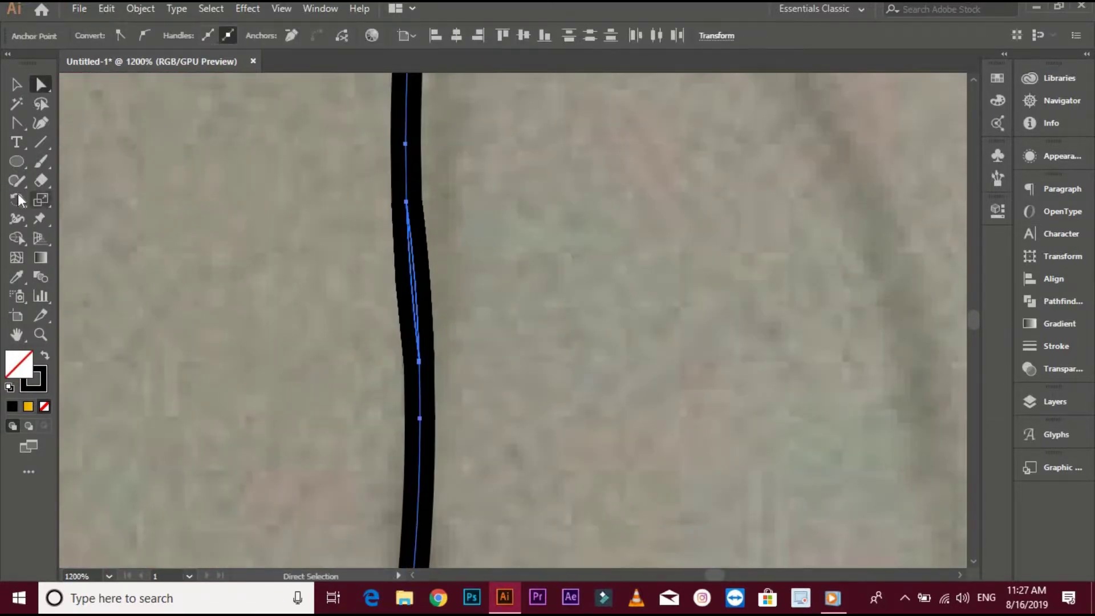
left_click(16, 239)
left_click(410, 288, "alt")
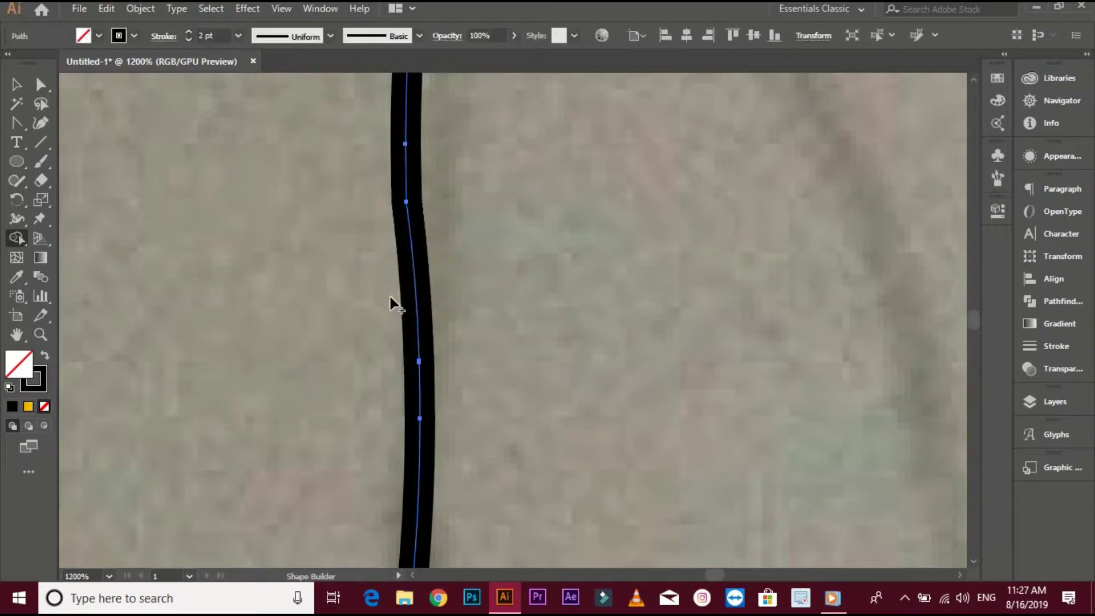
left_click(22, 85)
left_click(284, 188)
scroll(363, 372, "down", 7)
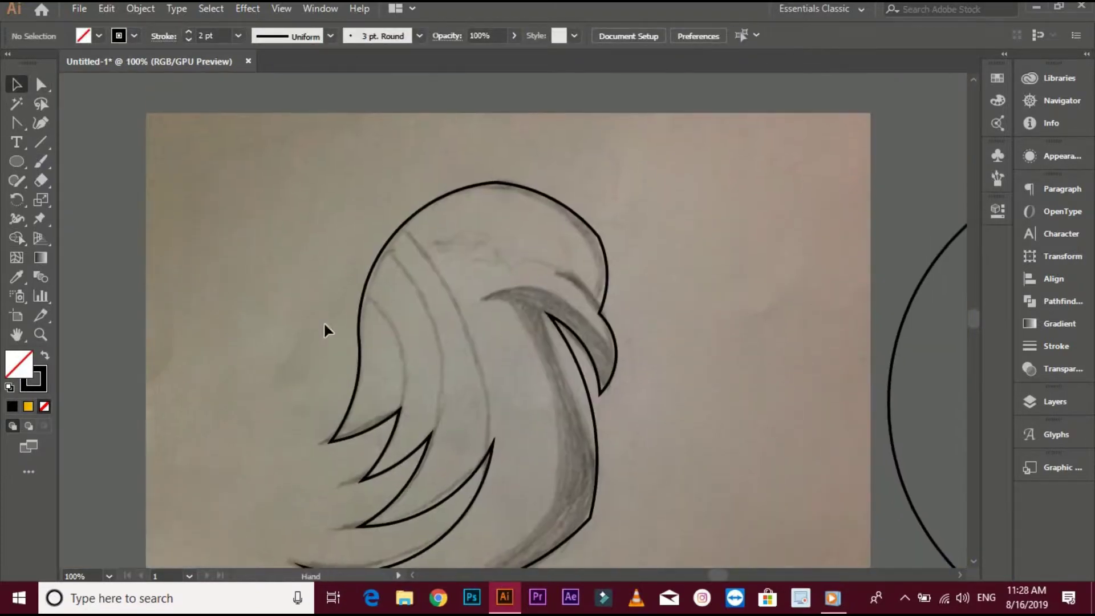
Round the corner at the top of the bird's head with its live corner control
key("a")
scroll(502, 185, "up", 5)
left_click(484, 193)
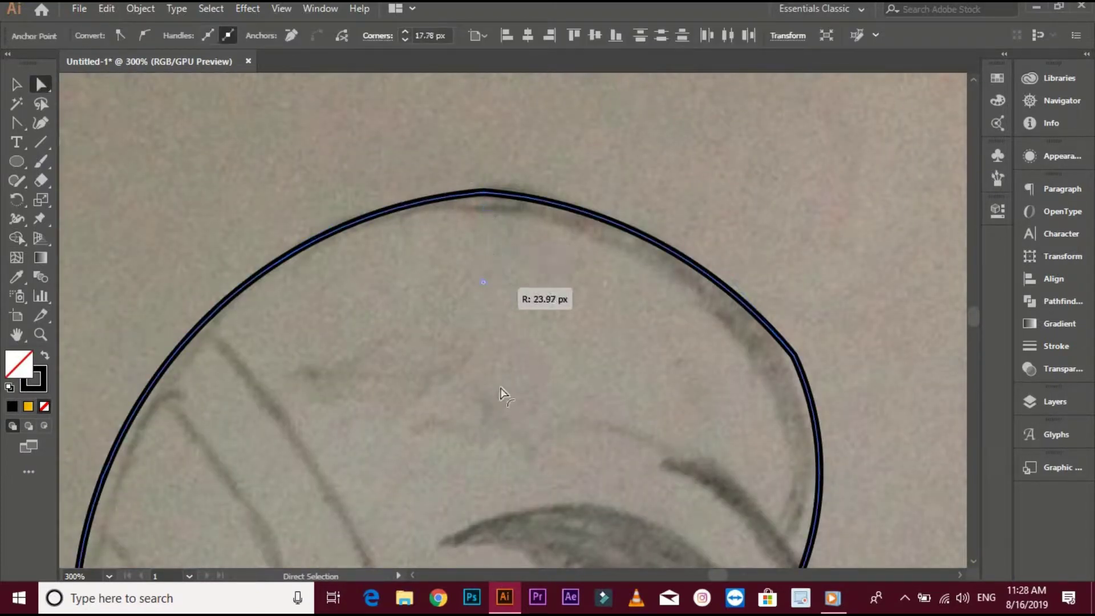
left_click_drag(501, 394, 512, 427)
left_click(681, 120)
Round the forehead corner above the beak into a smooth curve
scroll(721, 173, "down", 1)
scroll(745, 297, "up", 1)
left_click(710, 301)
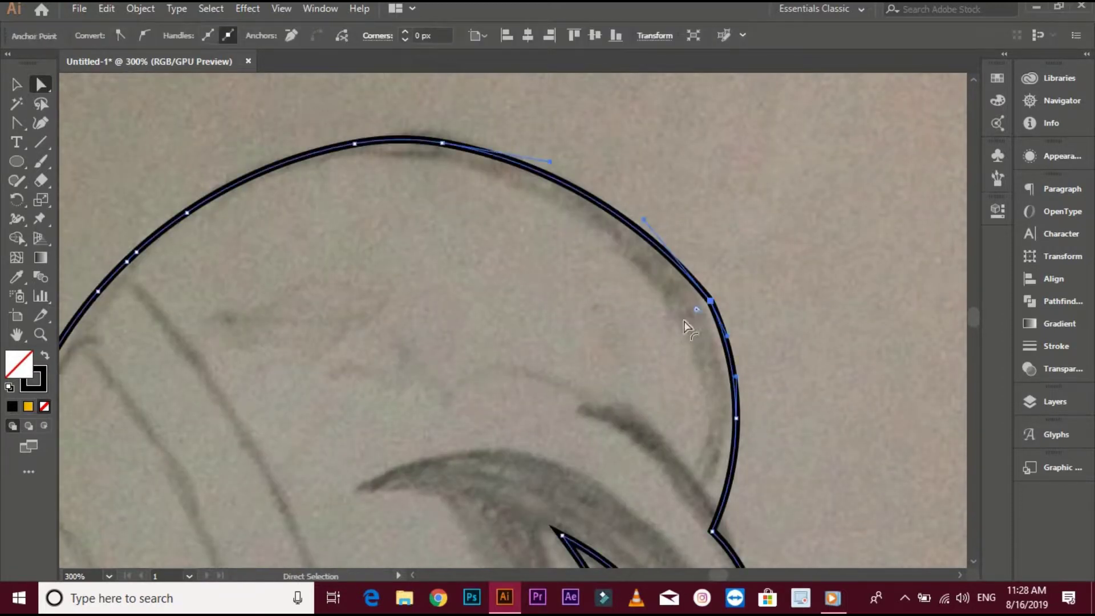
left_click_drag(697, 309, 453, 411)
left_click(736, 236)
Round the corner at the lower breast of the bird outline
scroll(676, 188, "down", 2)
scroll(702, 285, "down", 5)
scroll(669, 377, "up", 1)
left_click(590, 386)
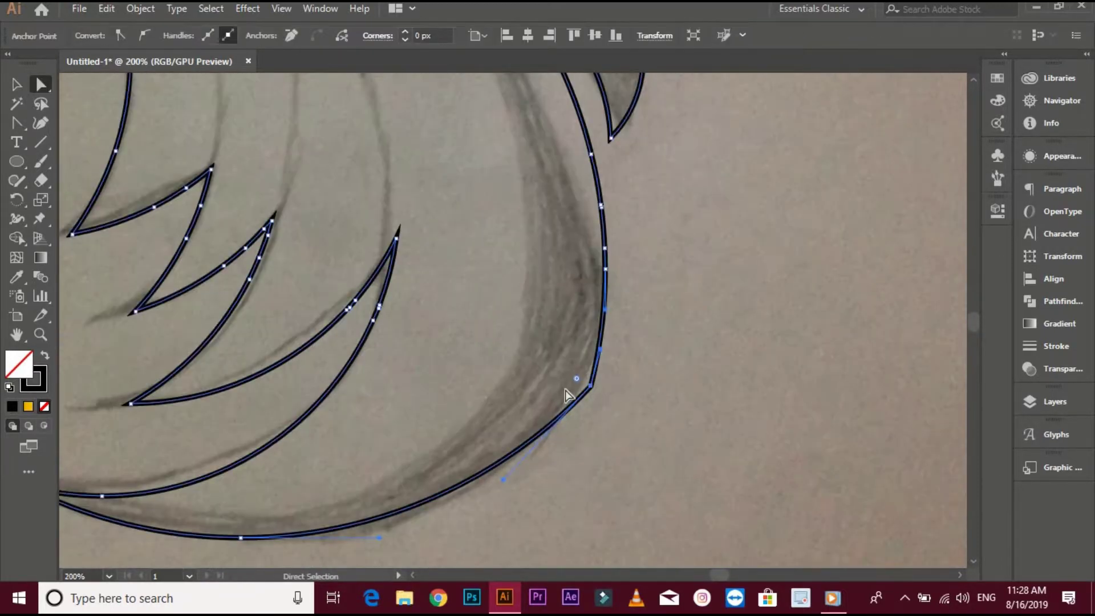
left_click_drag(464, 284, 451, 277)
left_click(761, 335)
scroll(742, 404, "down", 2)
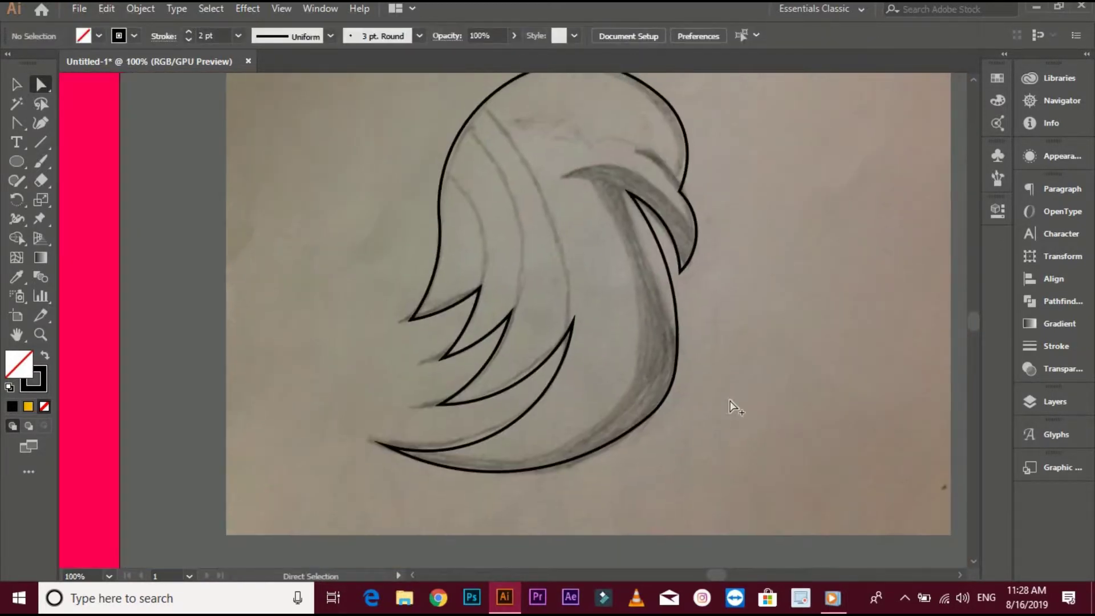
Smooth the remaining breast corner near the tail with a corner radius of about 92.35 px
scroll(728, 399, "up", 2)
left_click(566, 435)
left_click_drag(469, 317, 327, 250)
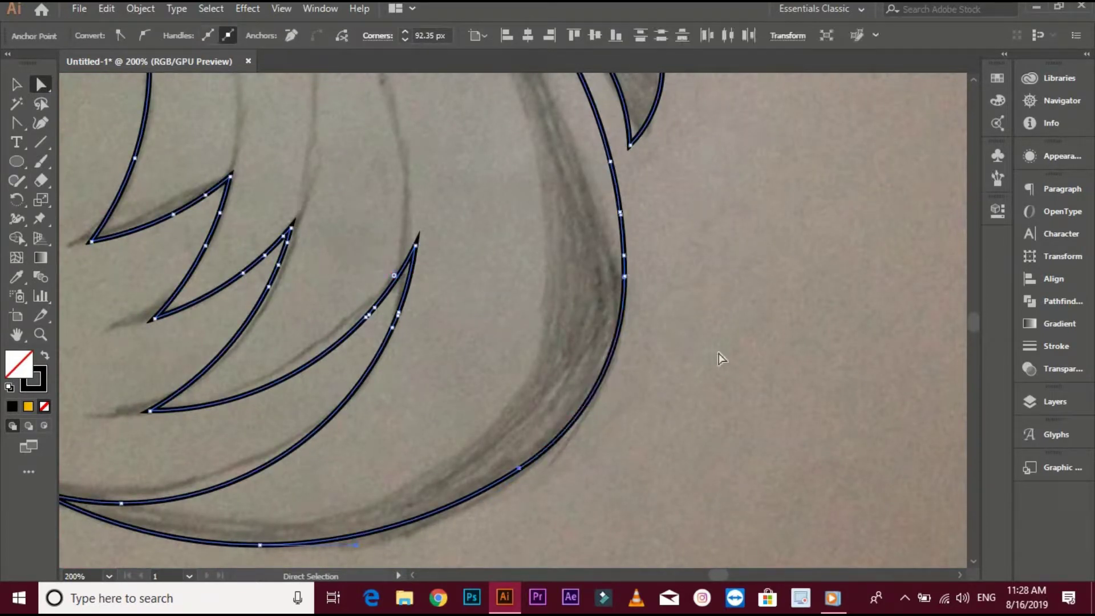
left_click(720, 358)
scroll(707, 372, "down", 3)
scroll(705, 371, "right", 1)
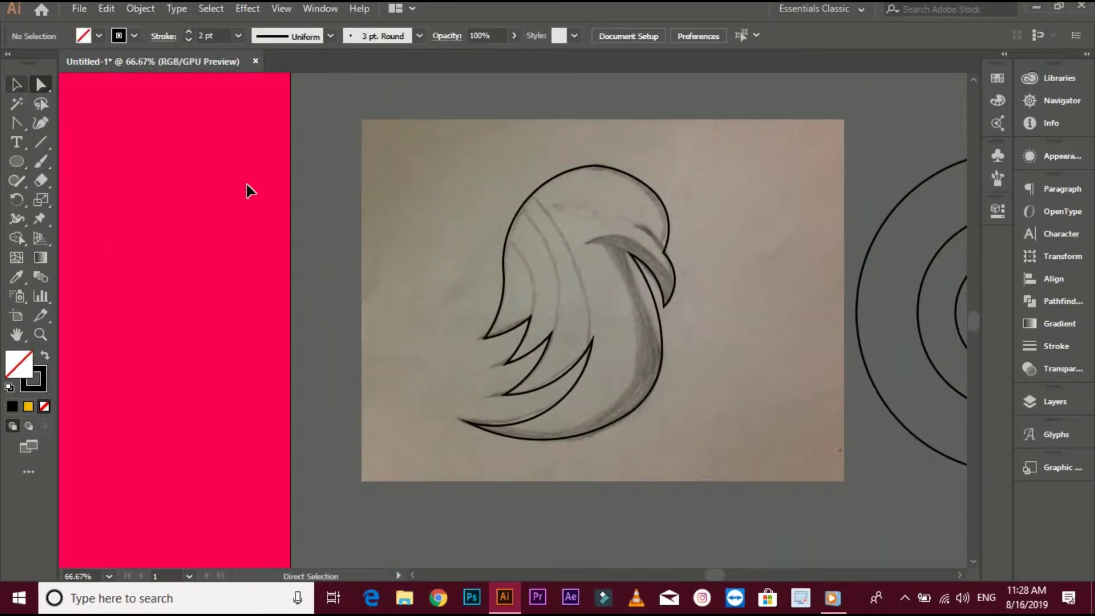
Turn the bird outline into a solid black silhouette by swapping its fill and stroke
key("v")
left_click(567, 275)
left_click(45, 355)
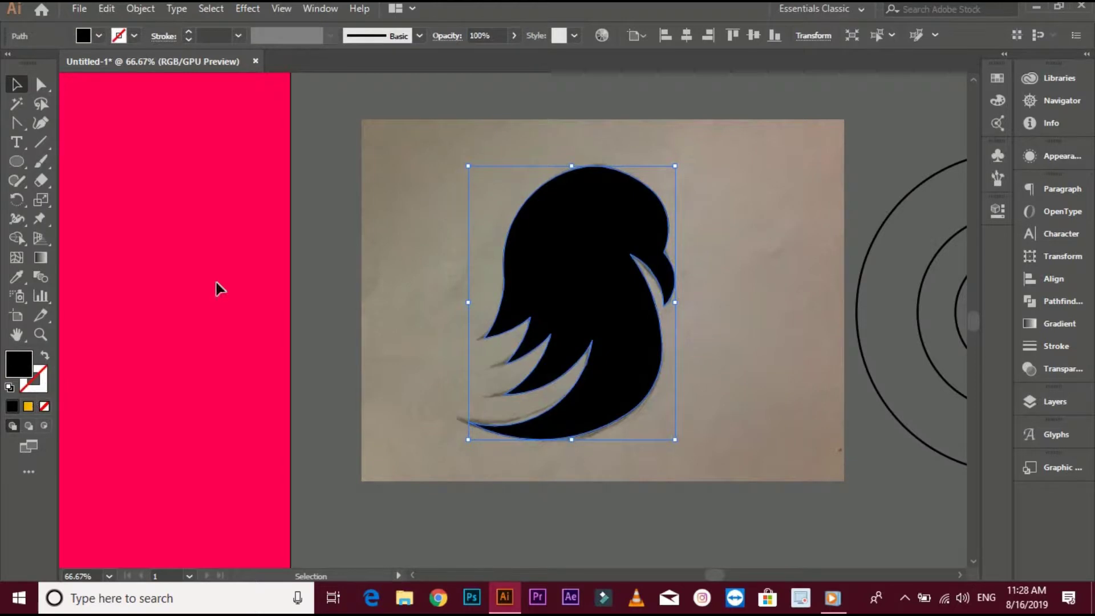
Move the black bird off the sketch and onto the pink artboard
left_click(309, 282)
left_click_drag(502, 284, 720, 274)
left_click_drag(812, 250, 363, 241)
left_click(620, 312)
left_click_drag(544, 270, 729, 323)
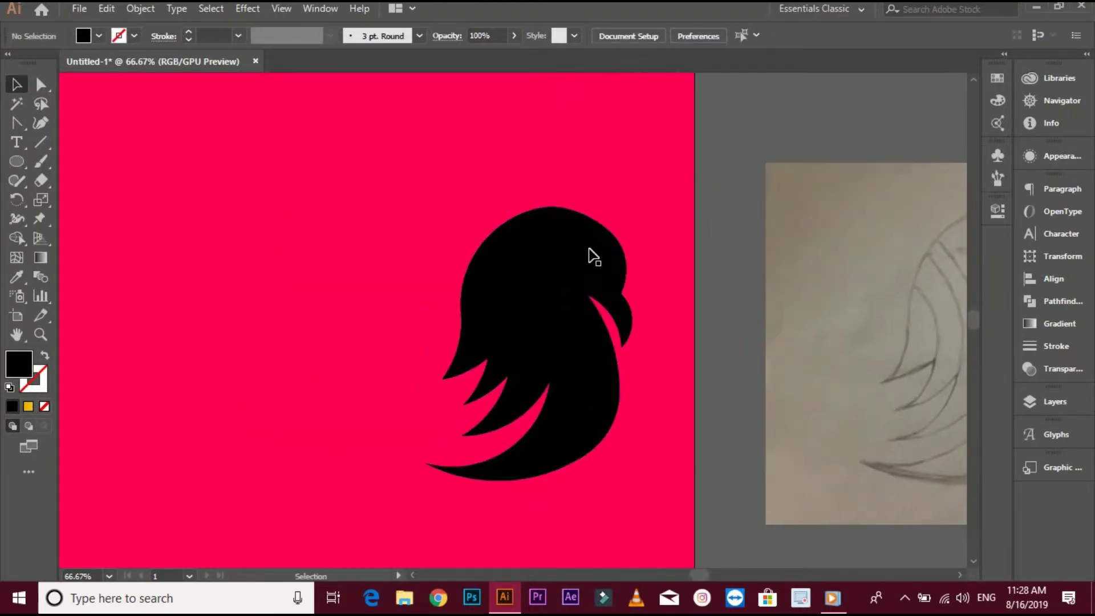
Inspect the anchor points and live corners around the bird's head
left_click(545, 257)
key("ctrl+equal")
key("ctrl+equal")
key("ctrl+equal")
key("a")
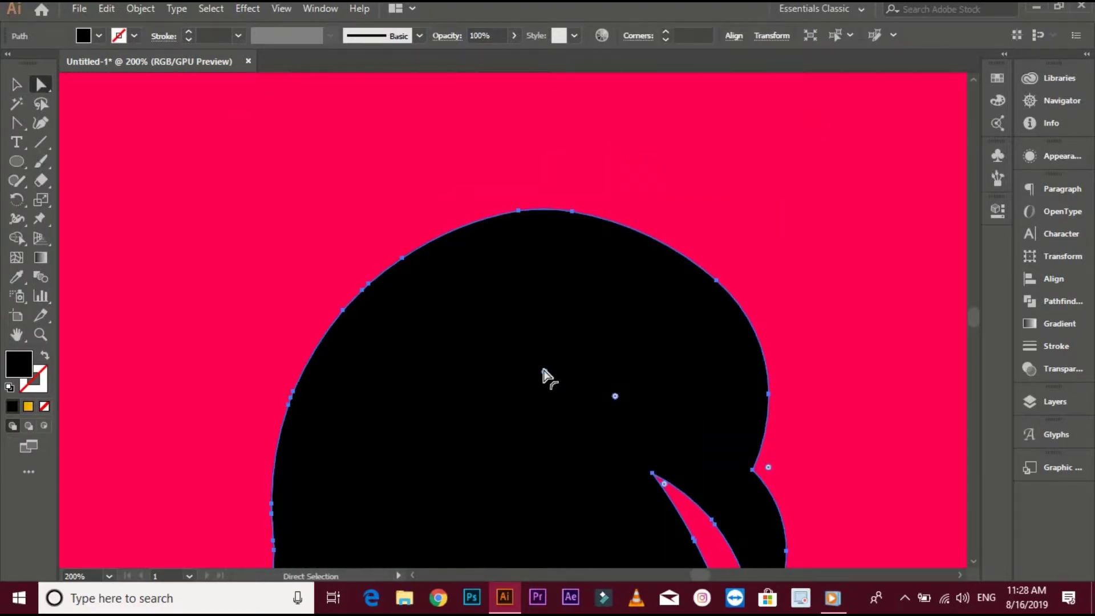
left_click_drag(543, 457, 558, 460)
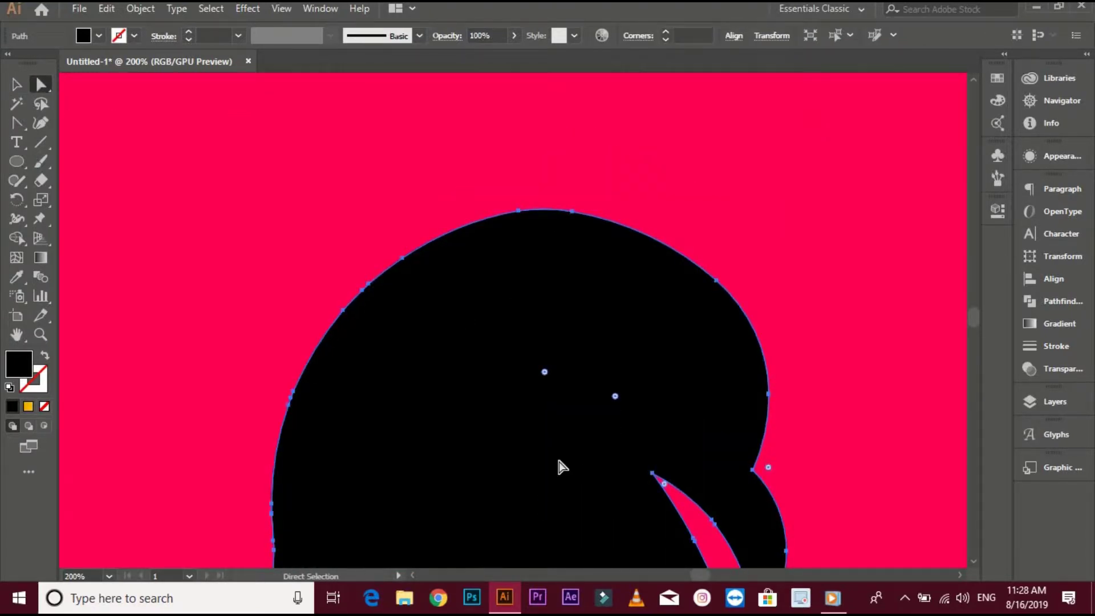
Move the bird to the upper middle of the pink artboard
left_click(16, 86)
key("ctrl+minus")
key("ctrl+minus")
key("ctrl+minus")
key("ctrl+minus")
key("ctrl+minus")
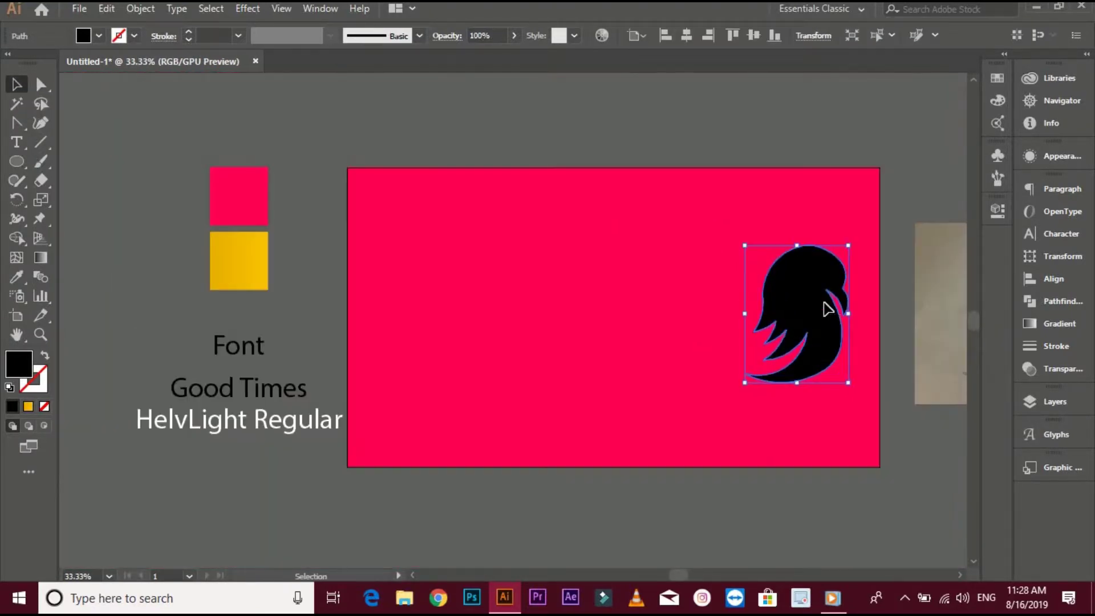
left_click_drag(829, 308, 655, 264)
Examine the anchor points where the bird's back curves into the feathers, then deselect the outline
key("ctrl+equal")
key("ctrl+equal")
key("ctrl+equal")
key("ctrl+equal")
key("ctrl+equal")
key("ctrl+equal")
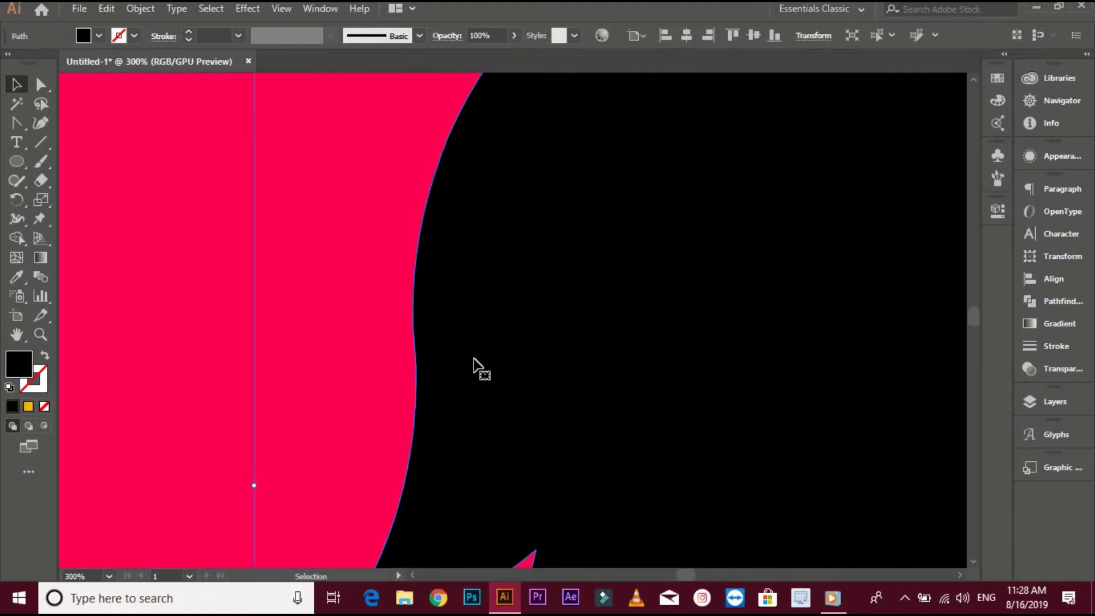
key("a")
left_click(415, 325)
key("ctrl+equal")
key("ctrl+equal")
key("ctrl+equal")
key("ctrl+equal")
key("ctrl+equal")
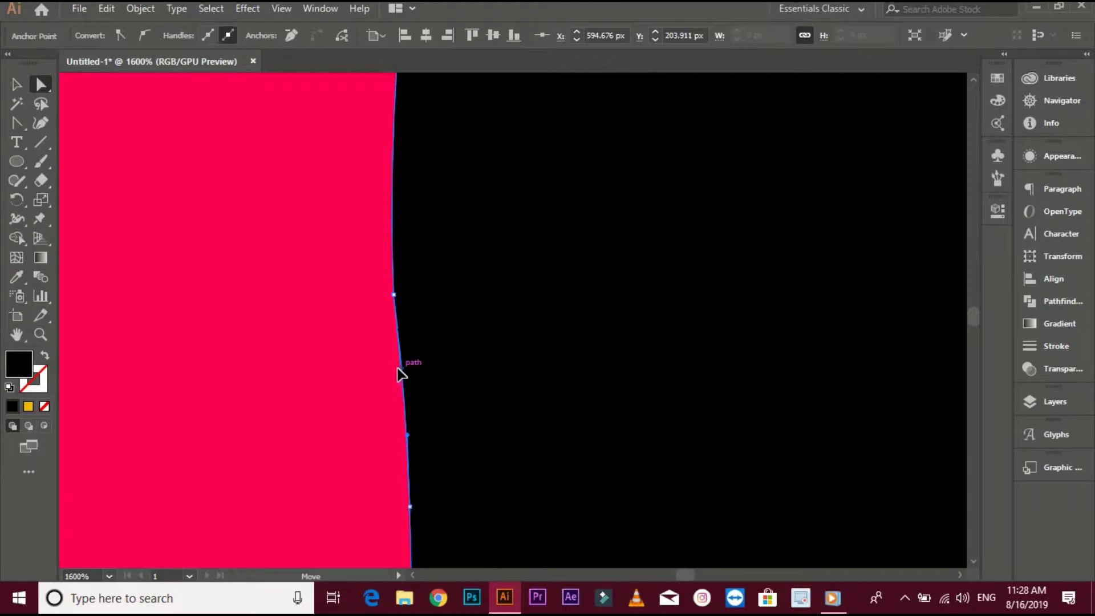
key("ctrl+shift+a")
Fill the bird with the gold gradient sampled from the yellow swatch beside the artboard
key("ctrl+minus")
key("ctrl+minus")
key("ctrl+minus")
key("ctrl+minus")
key("ctrl+minus")
key("ctrl+minus")
key("ctrl+minus")
key("ctrl+minus")
key("ctrl+minus")
key("ctrl+minus")
key("ctrl+minus")
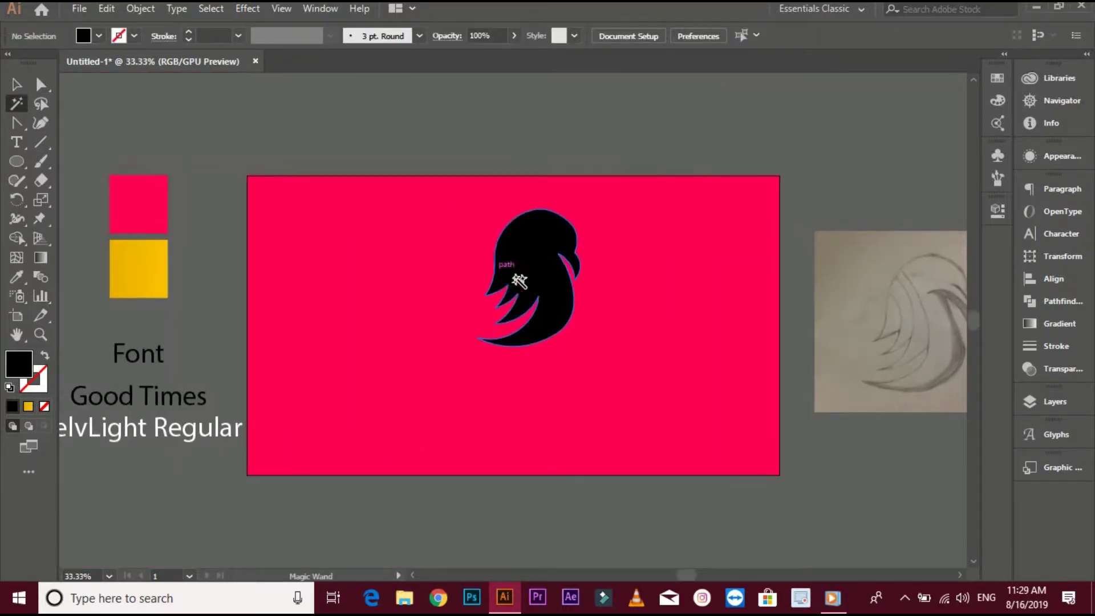
left_click(513, 279)
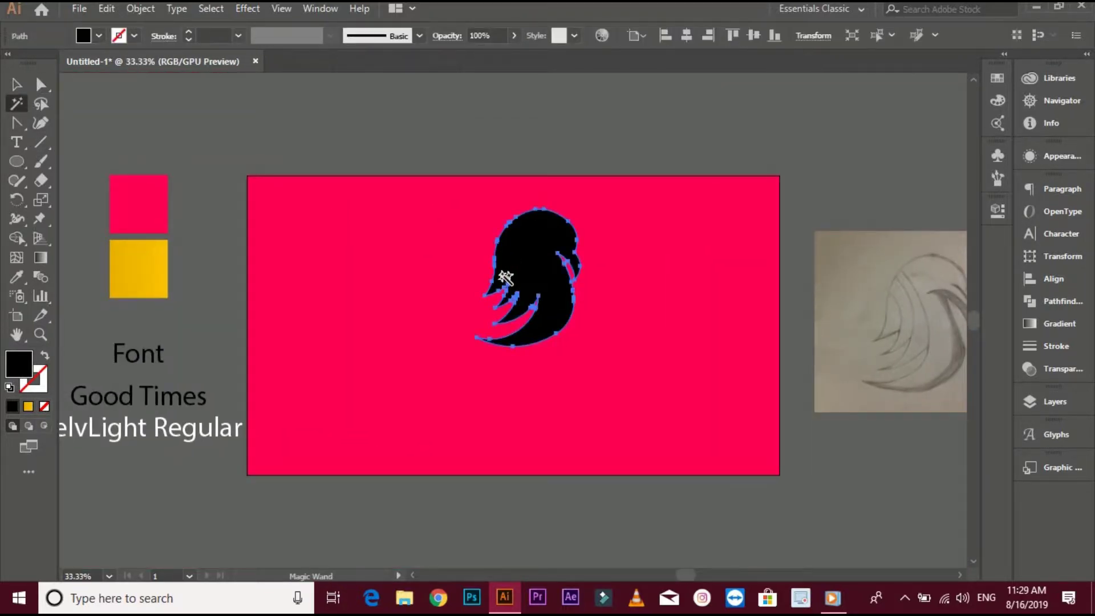
key("v")
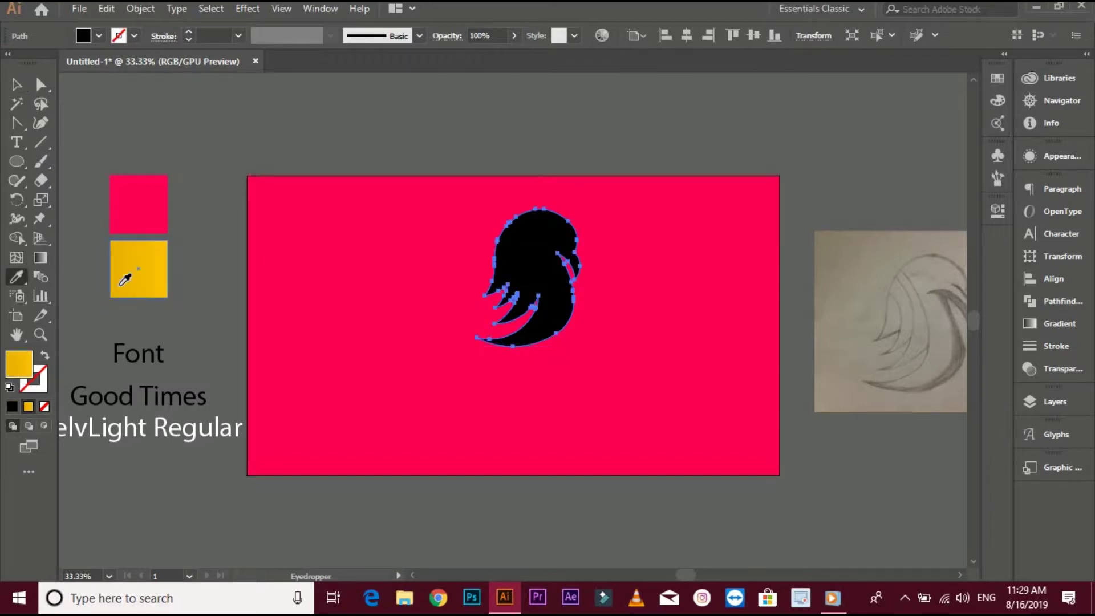
left_click(119, 283)
left_click_drag(223, 134, 171, 124)
left_click(173, 124)
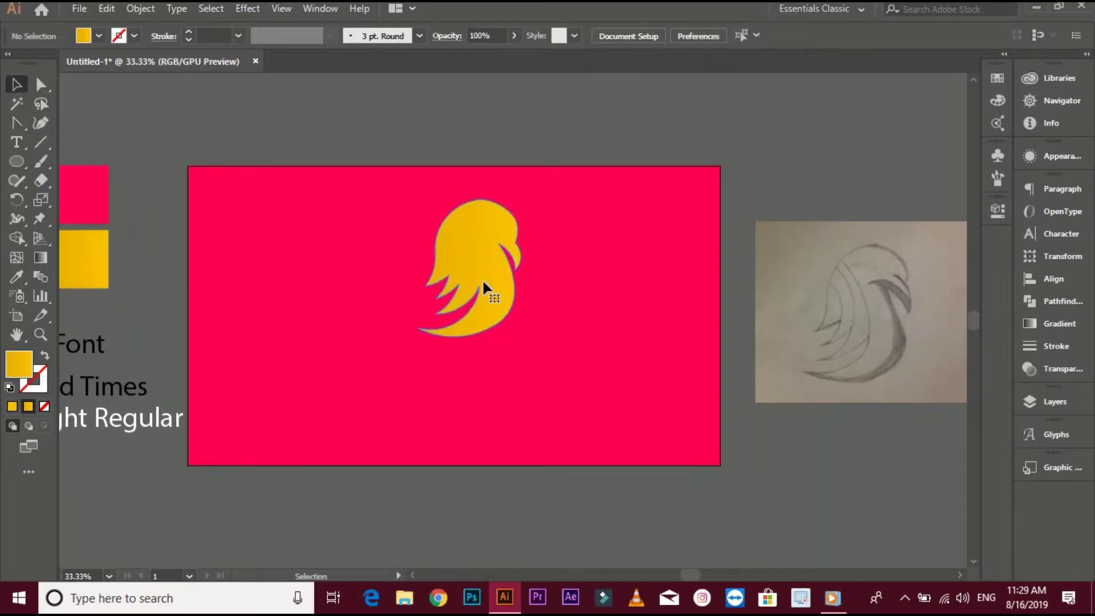
Resize the gold bird proportionally and position it in the upper middle of the artboard
left_click(481, 279)
left_click_drag(520, 336, 507, 319)
left_click(462, 268, "shift")
left_click_drag(475, 265, 460, 263)
left_click(502, 275)
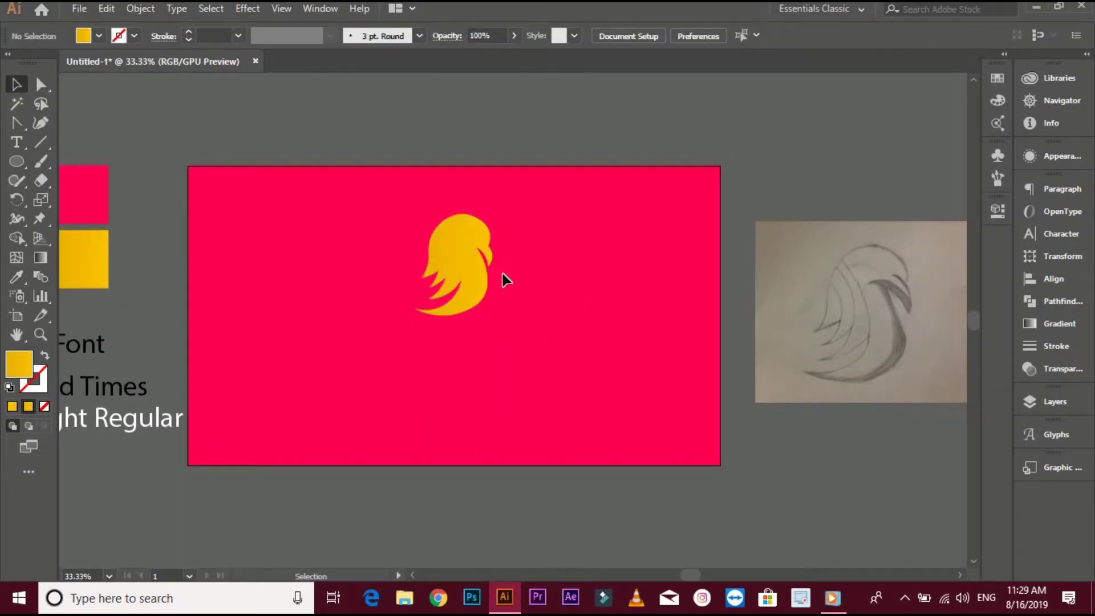
left_click(478, 268)
scroll(478, 268, "up", 3)
left_click_drag(519, 409, 539, 432)
left_click(686, 354)
Draw a Pen curve from the notch behind the beak down along the breast to the tail tip
scroll(667, 347, "down", 5)
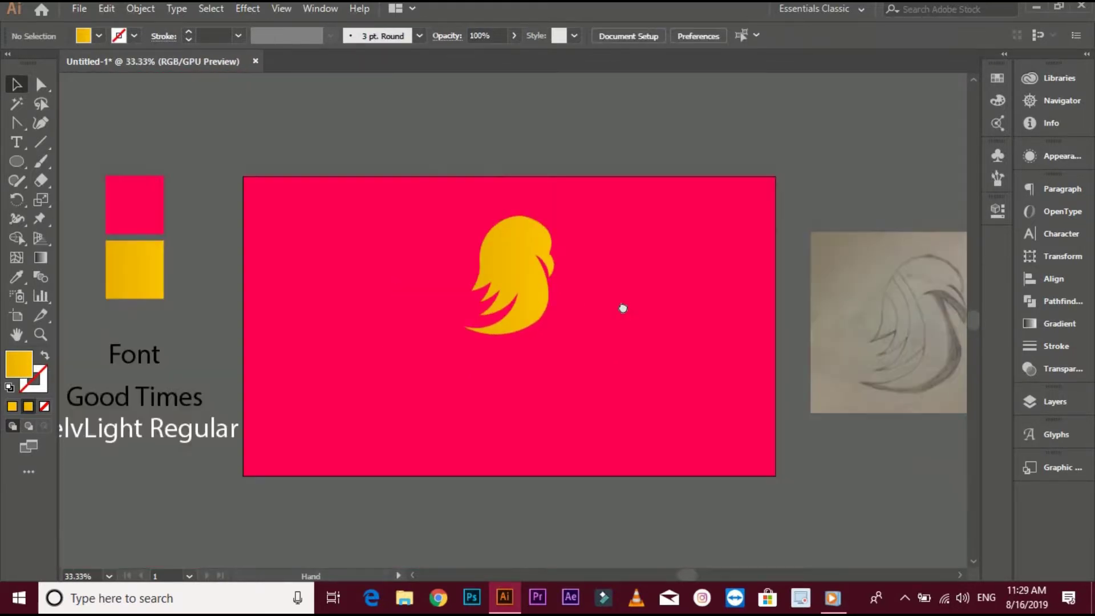
left_click_drag(622, 308, 600, 327)
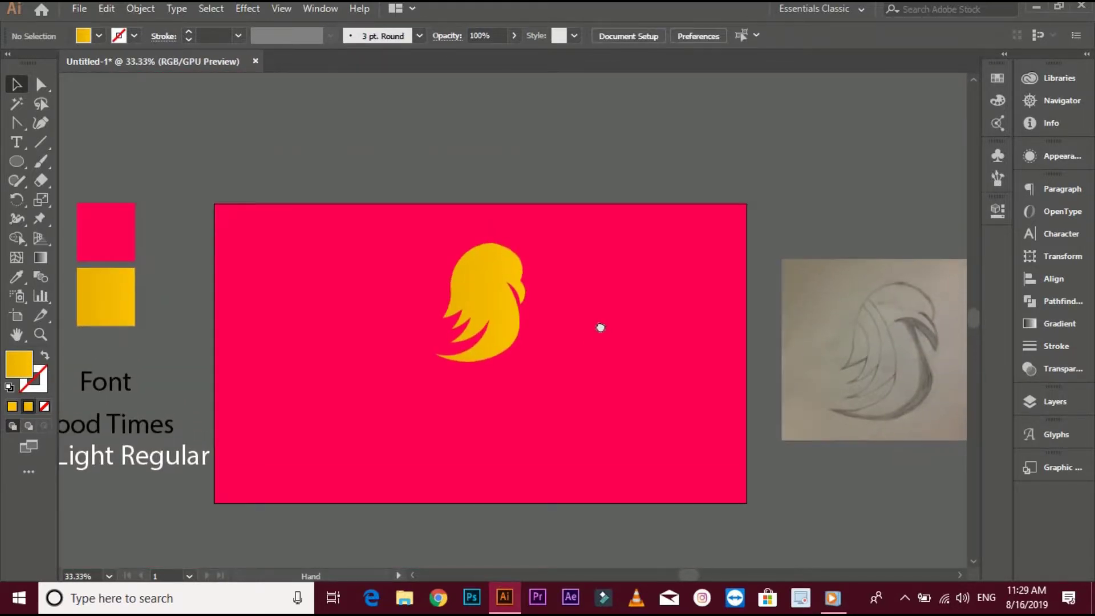
left_click_drag(471, 349, 482, 399)
scroll(485, 342, "up", 2)
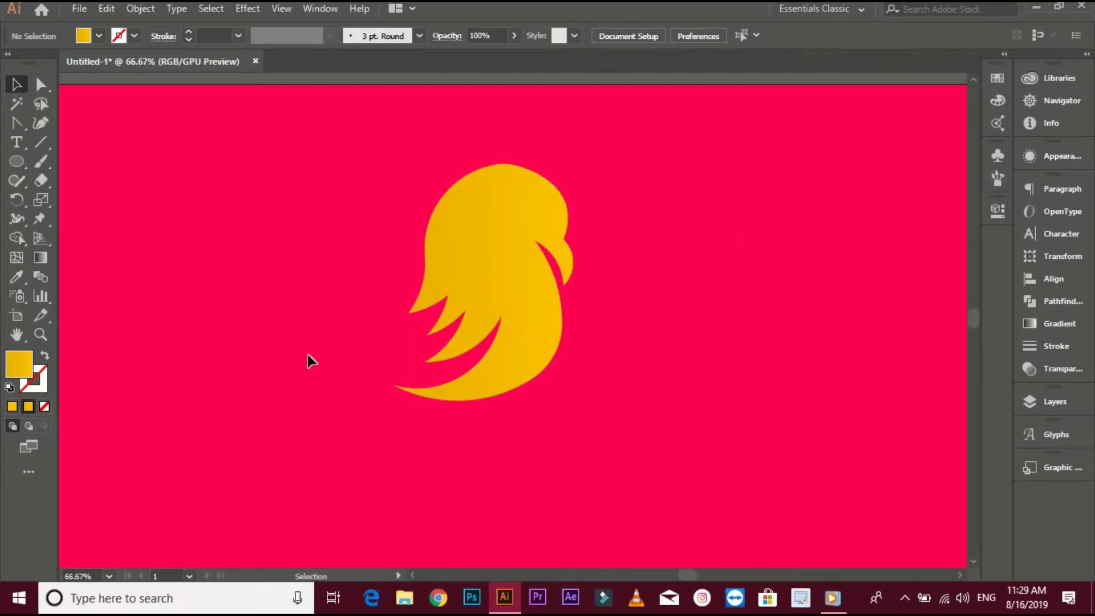
right_click(18, 123)
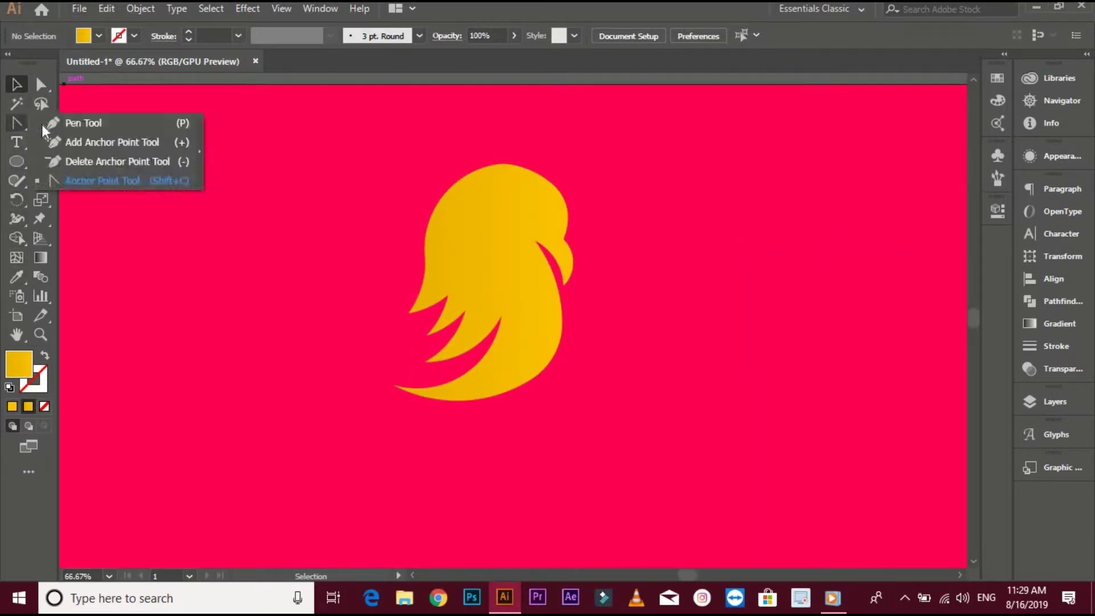
left_click(86, 124)
scroll(542, 367, "up", 2)
scroll(552, 257, "down", 1)
left_click_drag(546, 265, 564, 279)
scroll(565, 279, "down", 1)
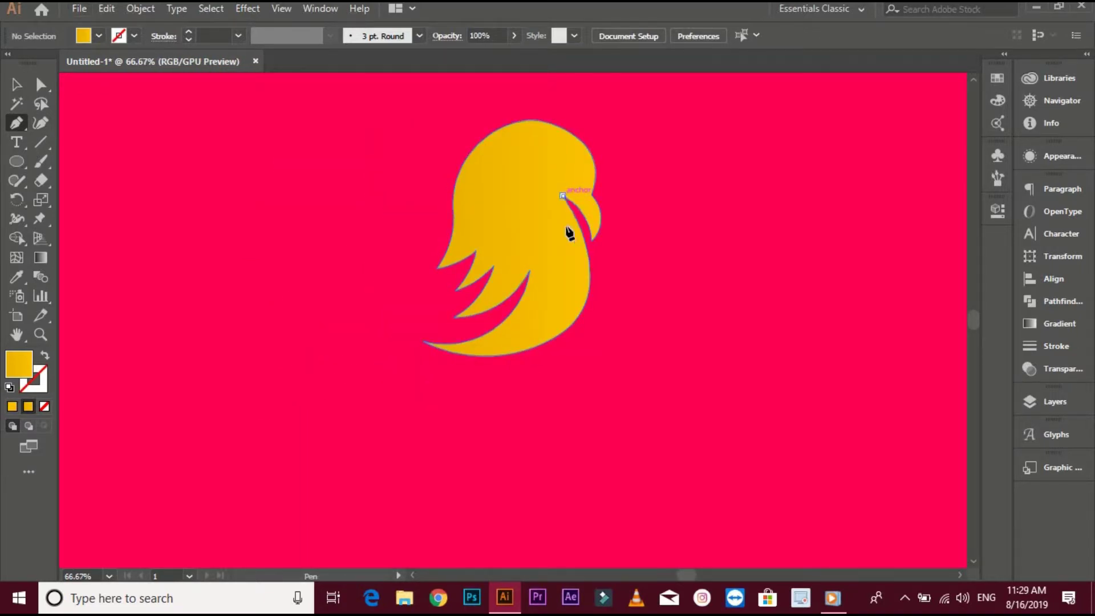
left_click(563, 196)
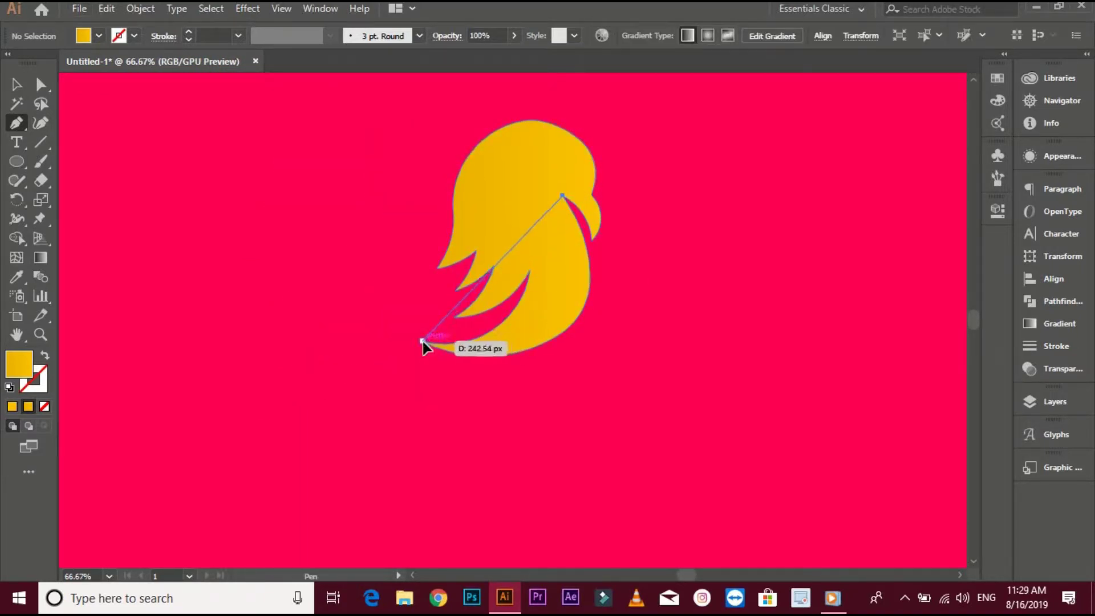
left_click_drag(423, 342, 357, 327)
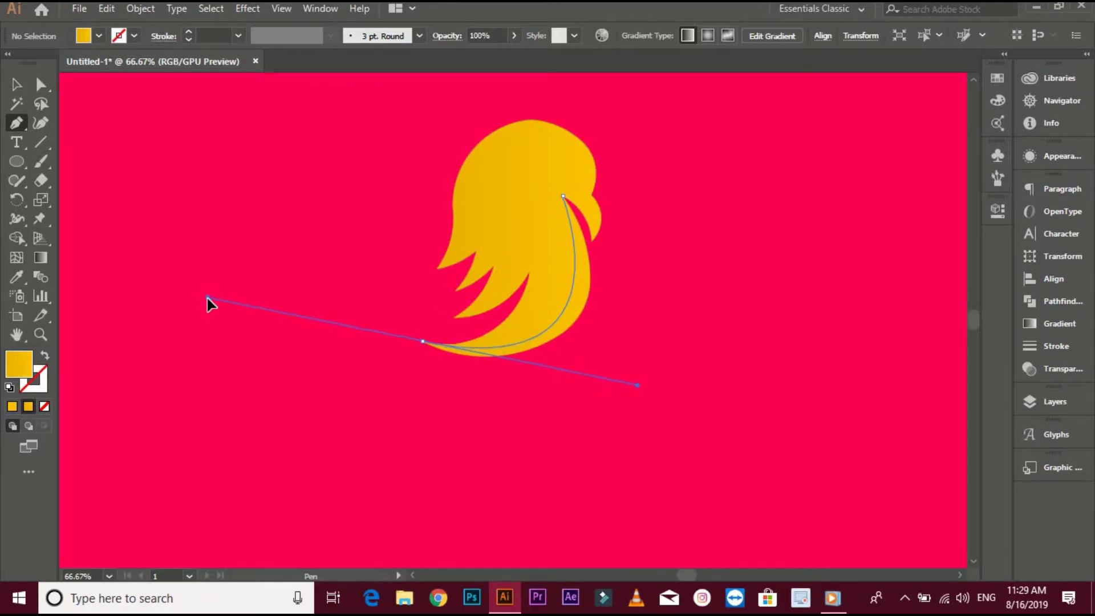
Close the Pen shape with straight segments around the outside of the breast, ending at the notch behind the beak
left_click(423, 341)
left_click(426, 395)
left_click(667, 395)
left_click(667, 304)
left_click(601, 260)
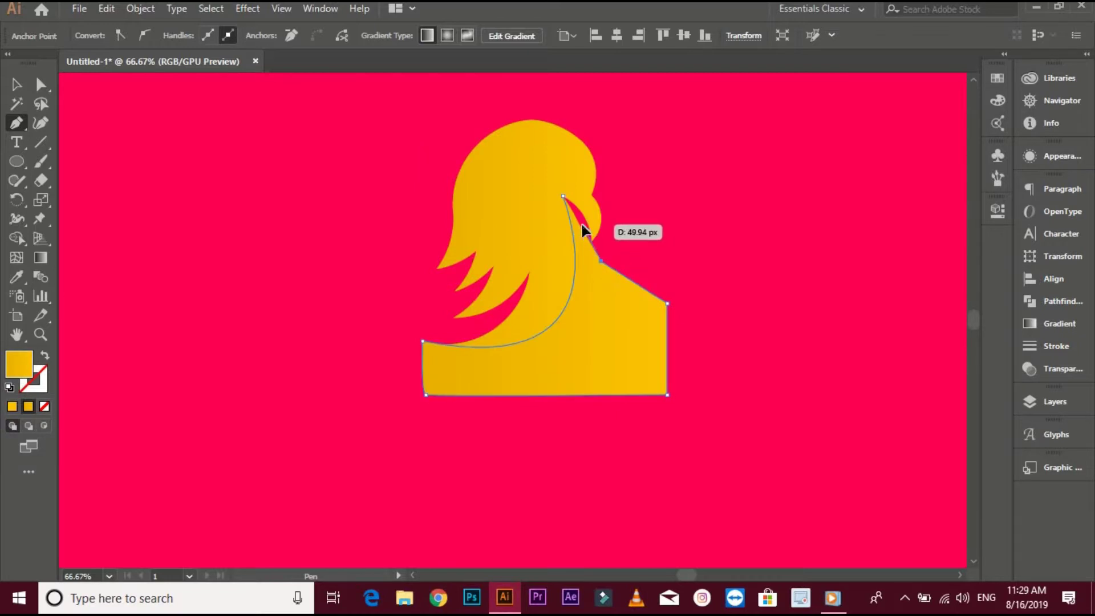
scroll(579, 217, "up", 3)
left_click(534, 170)
Remove the part of the Pen shape outside the bird with the Shape Builder, keeping the breast shadow
scroll(535, 170, "down", 4)
left_click(16, 85)
key("ctrl+a")
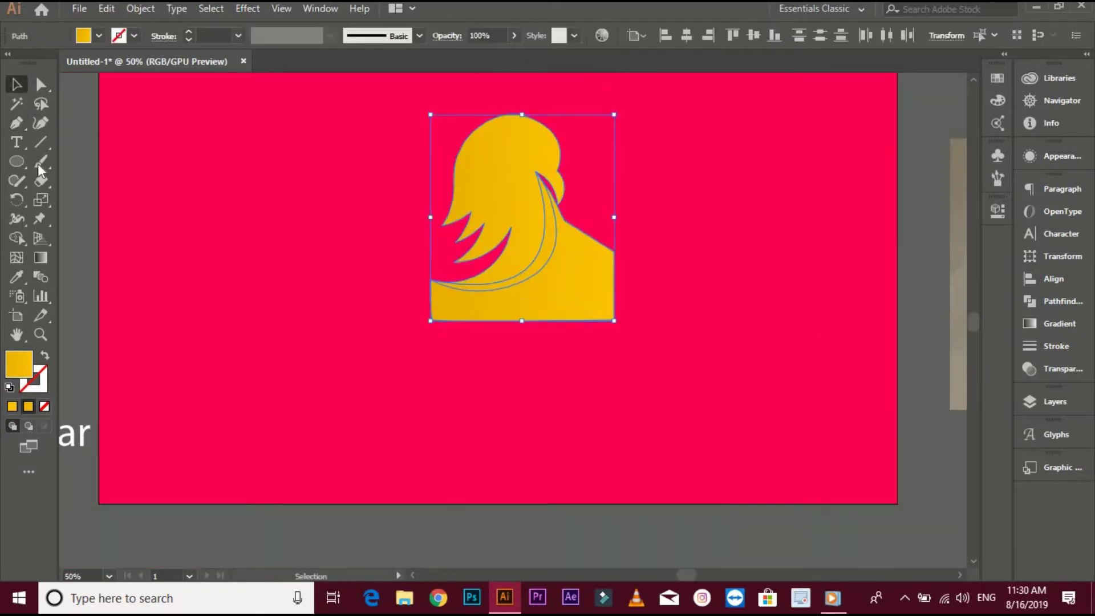
left_click(16, 238)
left_click(556, 305, "alt")
key("v")
left_click_drag(247, 200, 216, 276)
Choose the darker gold #d3aa00 as the fill of the breast shadow and deselect it
left_click(513, 313)
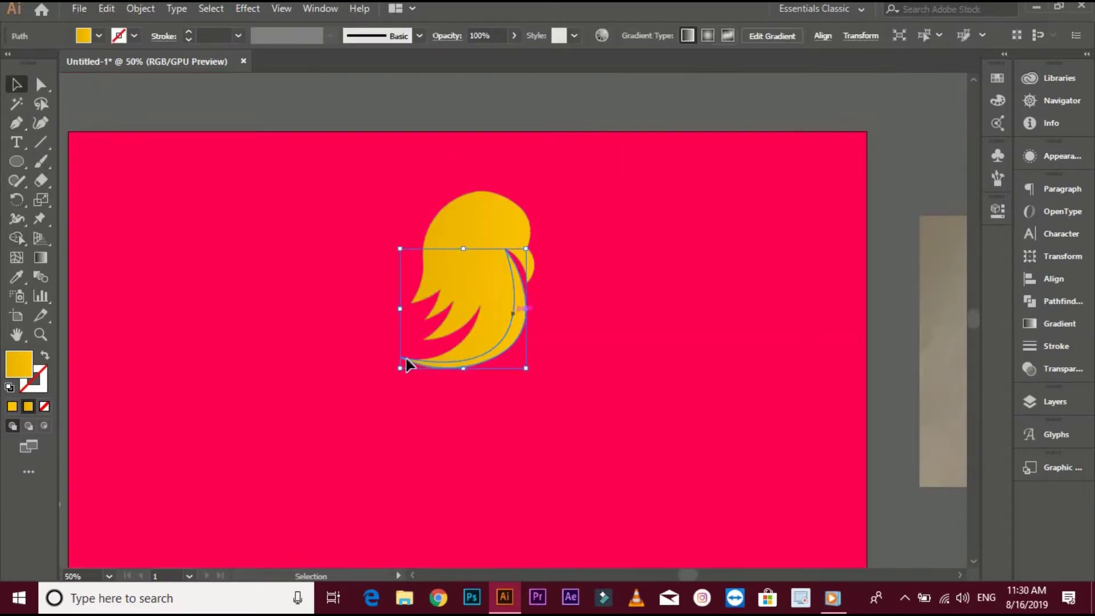
double_click(20, 366)
left_click_drag(746, 296, 773, 245)
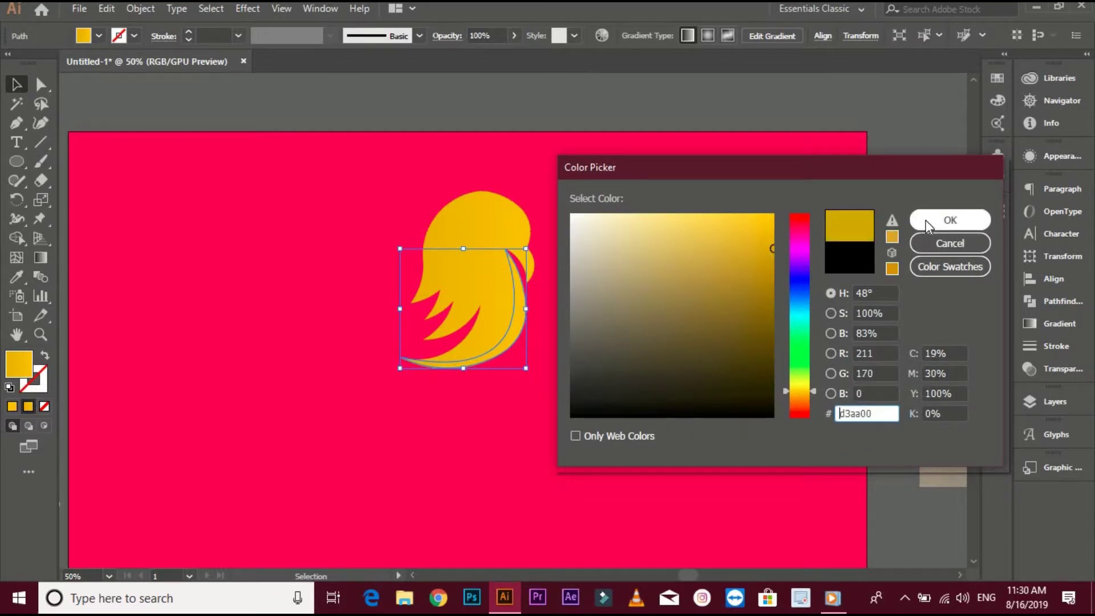
left_click(929, 223)
left_click(562, 327)
Examine the bird with its shaded breast up close
scroll(556, 327, "up", 2)
scroll(647, 338, "down", 1)
left_click_drag(543, 328, 535, 378)
scroll(639, 355, "up", 1)
left_click(383, 270)
scroll(313, 286, "down", 1)
left_click_drag(313, 285, 434, 276)
scroll(433, 276, "up", 1)
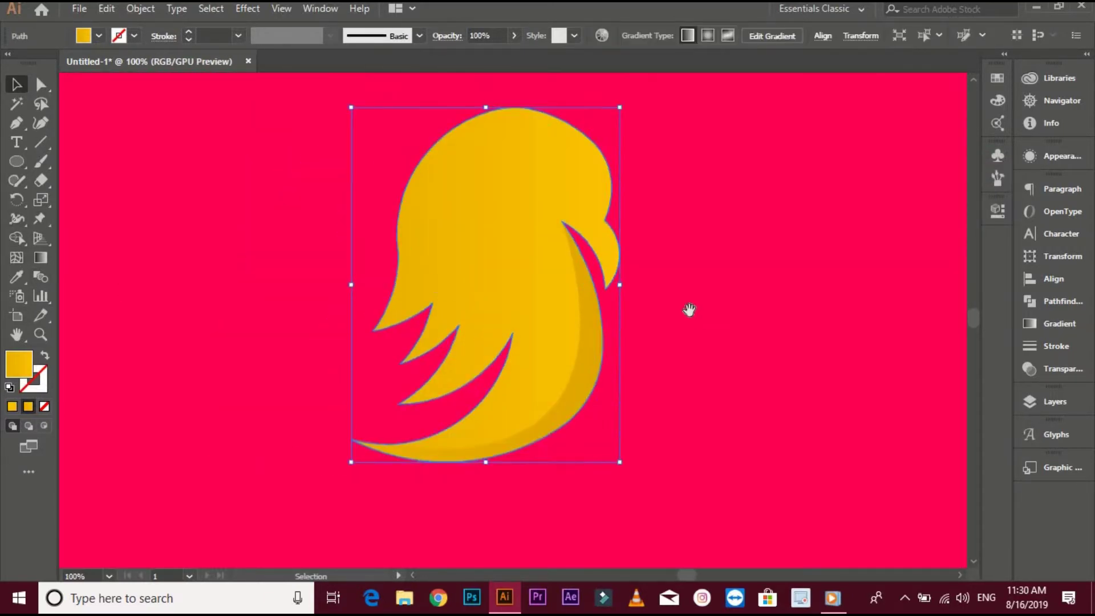
left_click_drag(689, 309, 697, 314)
left_click(697, 315)
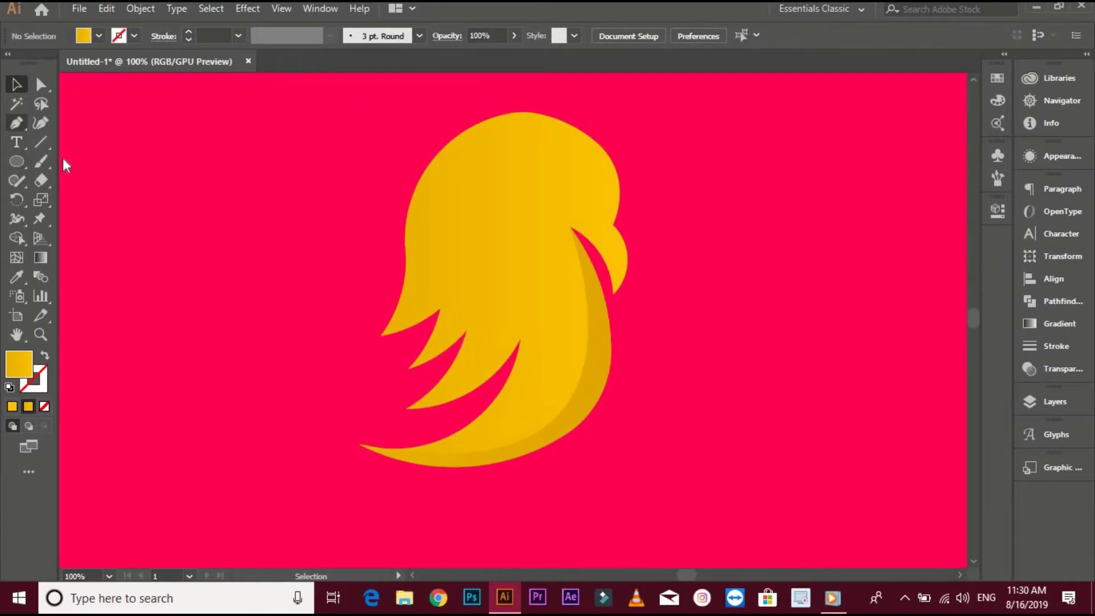
Draw a closed curved Pen shape along the inner edge of the lowest short feather, from its notch to its tip
left_click(464, 332)
left_click_drag(405, 408, 343, 419)
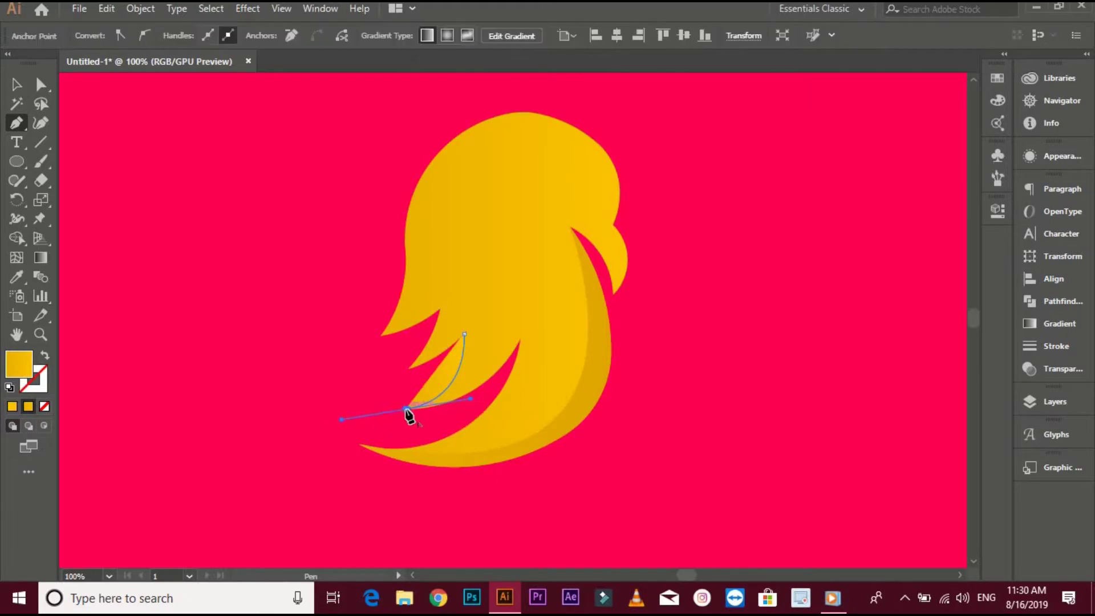
left_click(407, 409)
left_click(465, 334)
Trim the lowest short feather's shadow to the bird outline with the Shape Builder and shade it darker gold
left_click(16, 85)
left_click(434, 285, "shift")
left_click(16, 238)
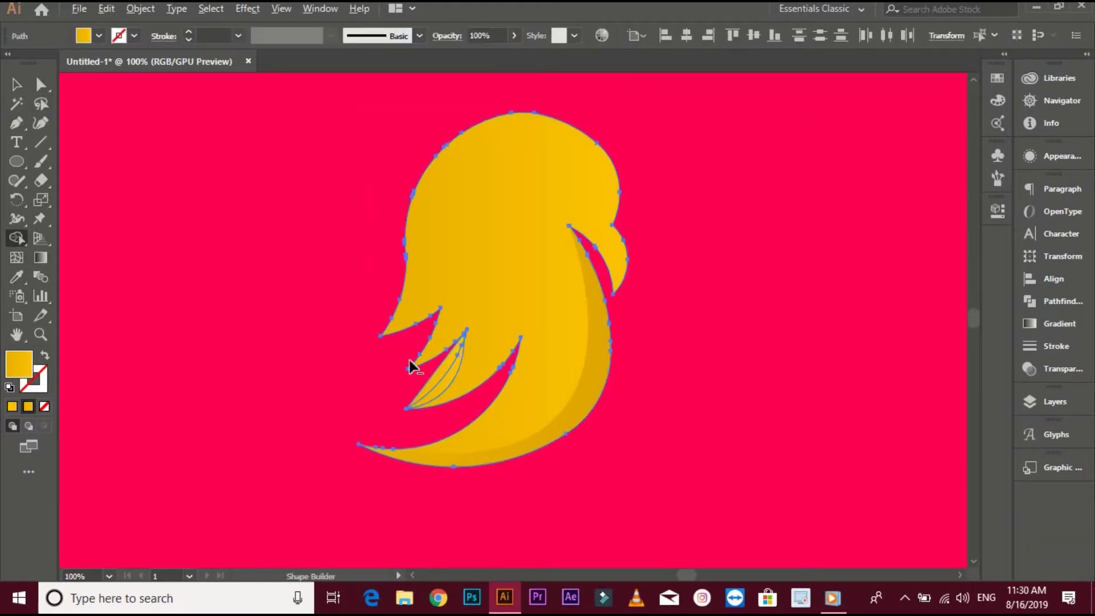
key("a")
left_click(20, 90)
left_click(435, 391)
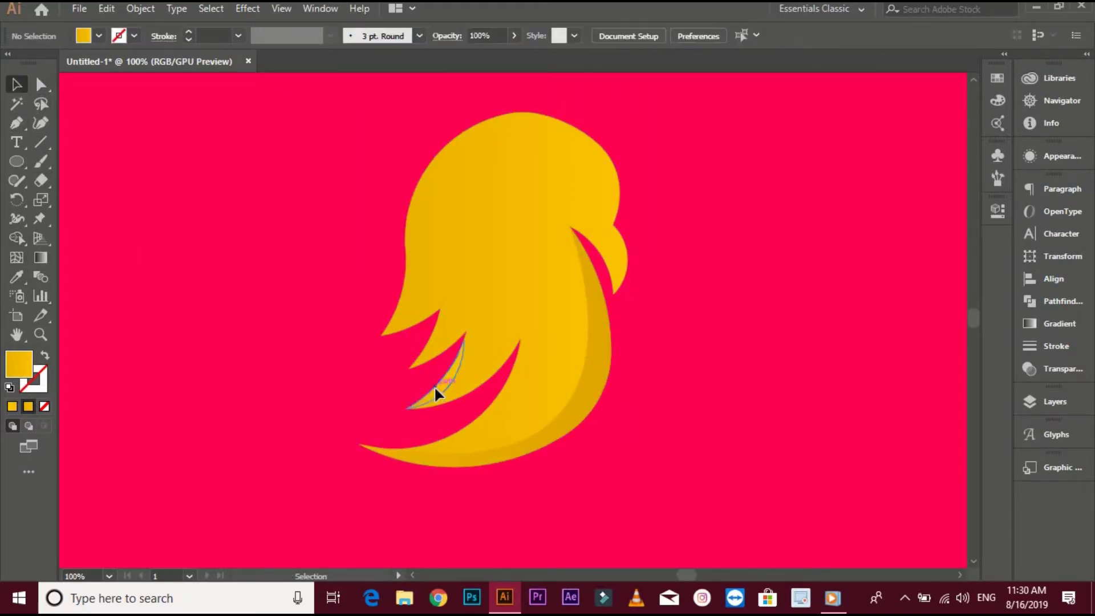
Draw a closed curved Pen shape on the middle feather, from its notch to its tip
scroll(449, 408, "up", 2)
left_click_drag(399, 312, 361, 402)
key("p")
key("ctrl+z")
left_click_drag(425, 387, 396, 401)
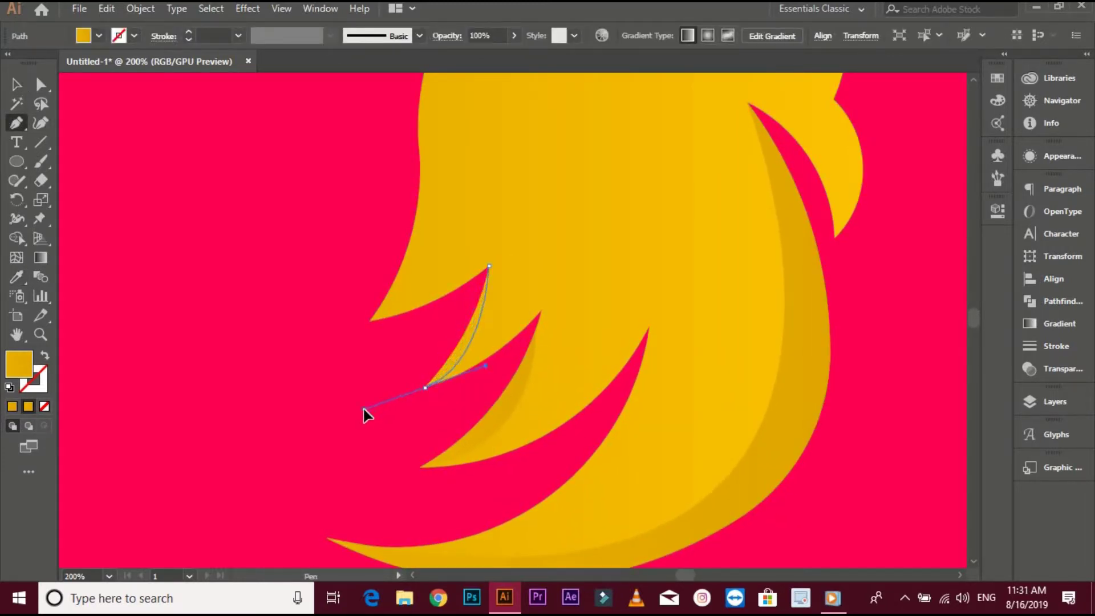
left_click_drag(490, 266, 488, 274)
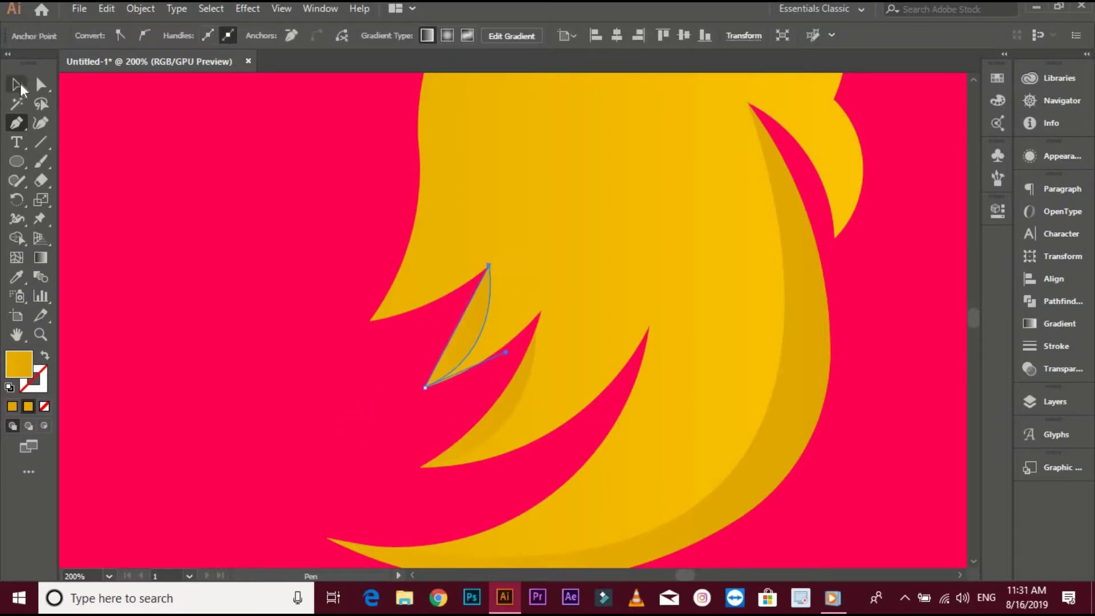
Trim the middle feather's shadow shape to the bird outline with the Shape Builder
left_click(18, 85)
key("ctrl+a")
key("shift+m")
left_click(17, 86)
left_click(255, 316)
left_click_drag(255, 315, 306, 376)
left_click(470, 251)
left_click_drag(420, 380, 349, 400)
key("ctrl+z")
key("ctrl+z")
Draw a Pen shape along the back edge of the uppermost feather, curving from the back down to the feather tip
left_click(468, 179)
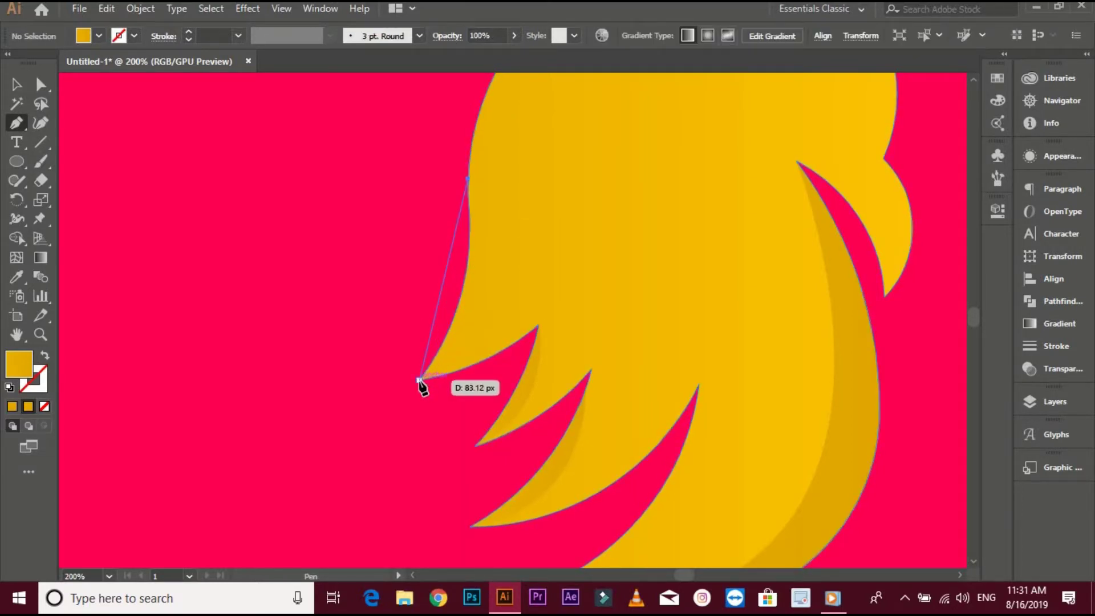
left_click_drag(420, 380, 319, 427)
left_click(413, 265)
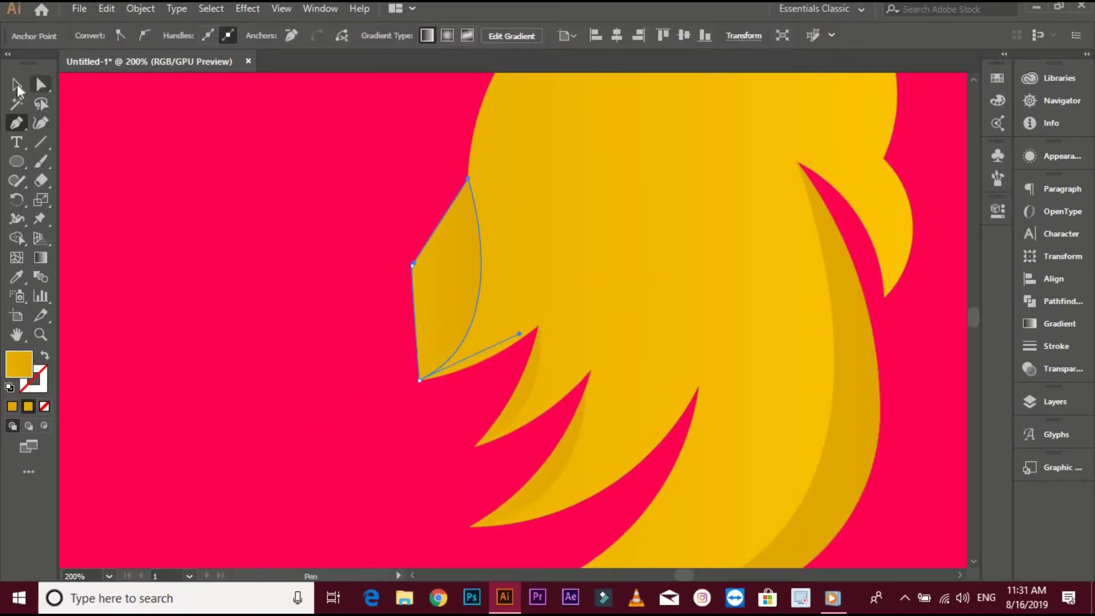
Remove the part of the uppermost feather's shadow shape outside the bird with the Shape Builder
left_click(17, 85)
left_click(513, 240, "shift")
left_click(17, 239)
left_click(423, 283, "alt")
left_click(16, 85)
left_click(261, 213)
Draw a closed curved Pen shape over the beak's front edge, from the notch below the forehead to the beak tip
scroll(283, 271, "down", 2)
left_click_drag(598, 254, 604, 331)
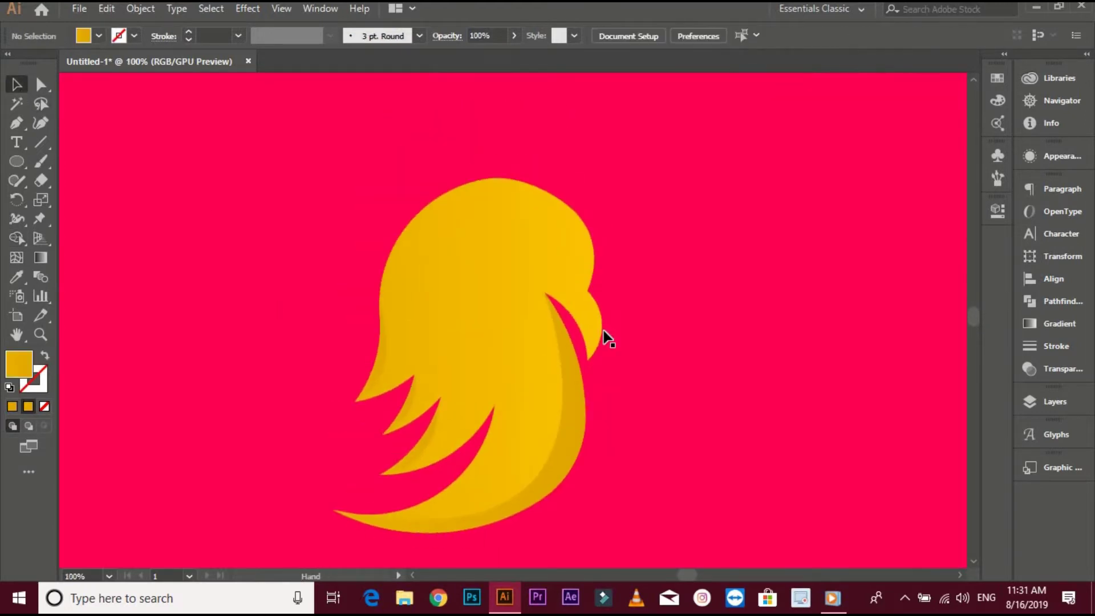
key("ctrl+plus")
key("p")
key("ctrl+plus")
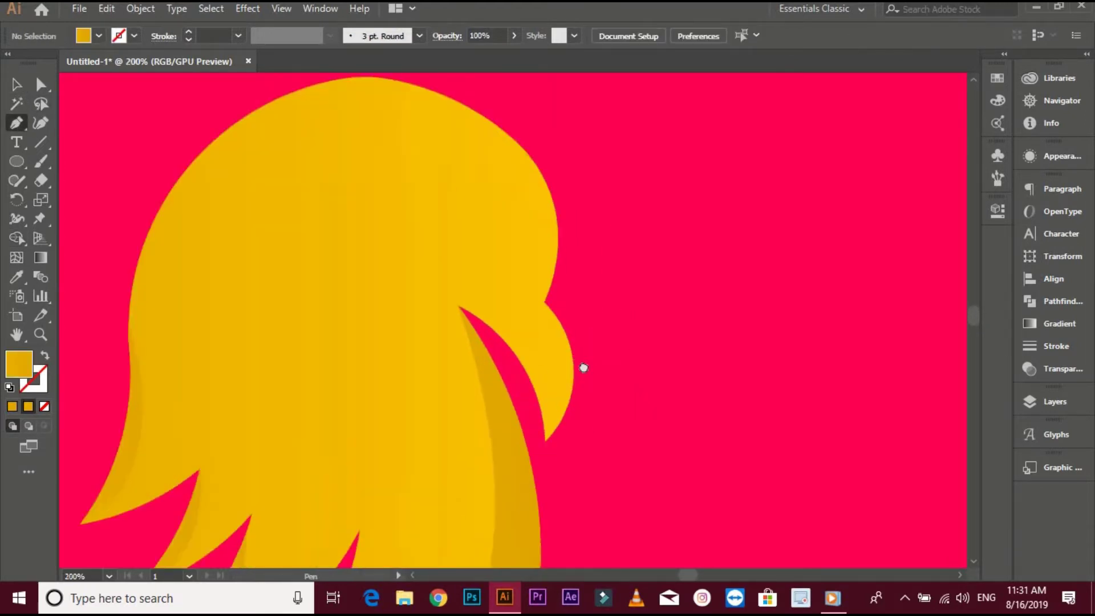
left_click_drag(584, 368, 578, 352)
left_click(538, 285)
left_click_drag(539, 423, 508, 486)
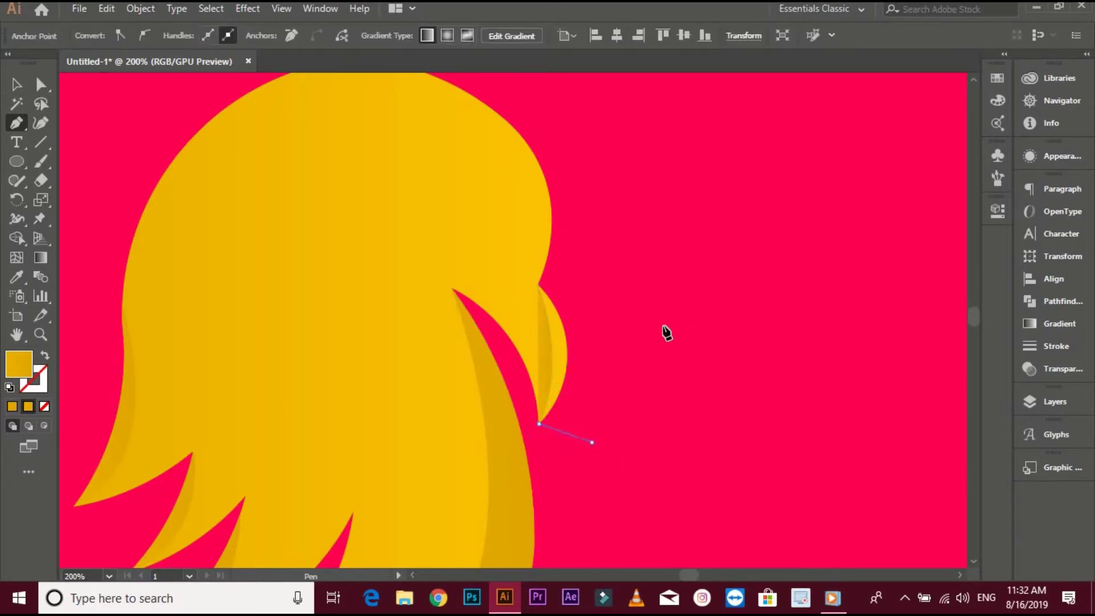
left_click(664, 326)
left_click(616, 267)
left_click(537, 285)
Trim the beak's shadow shape to the bird outline with the Shape Builder
left_click(530, 312, "shift")
left_click(14, 241)
left_click(613, 343, "alt")
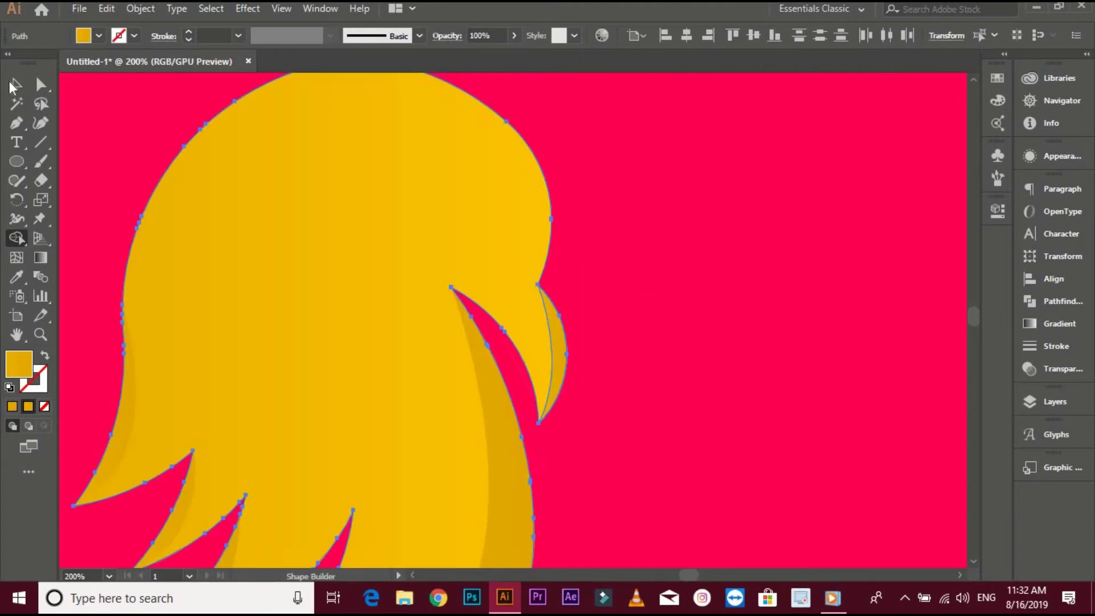
left_click(15, 86)
left_click(662, 281)
Add the point text EAGLE on the pink artboard below the bird
scroll(662, 280, "down", 1)
left_click_drag(665, 283, 734, 345)
scroll(735, 345, "down", 3)
left_click_drag(783, 383, 647, 304)
scroll(636, 293, "up", 1)
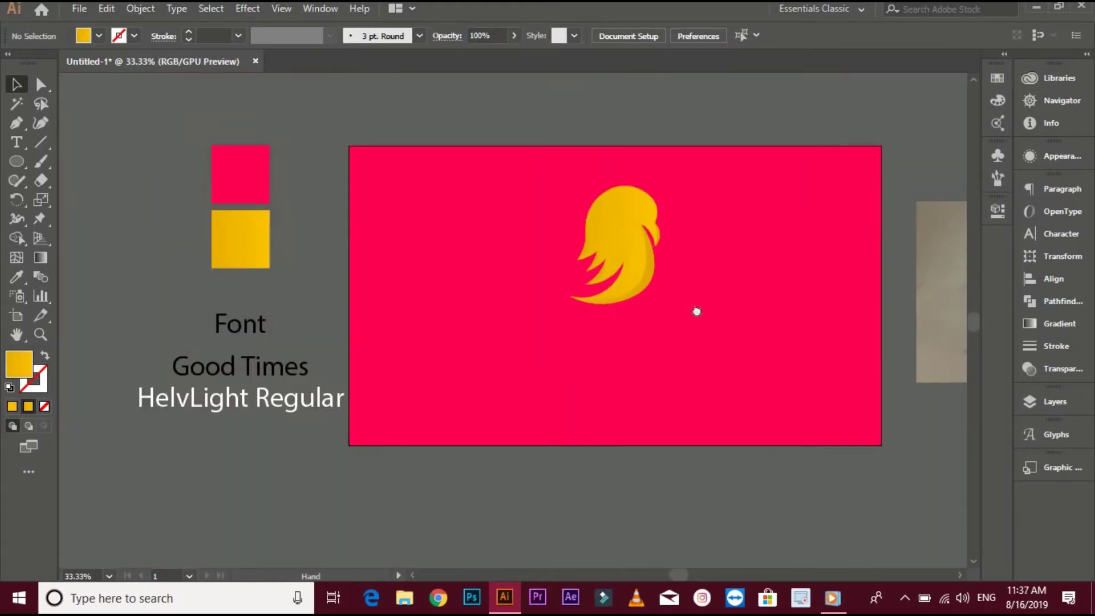
left_click_drag(696, 312, 640, 298)
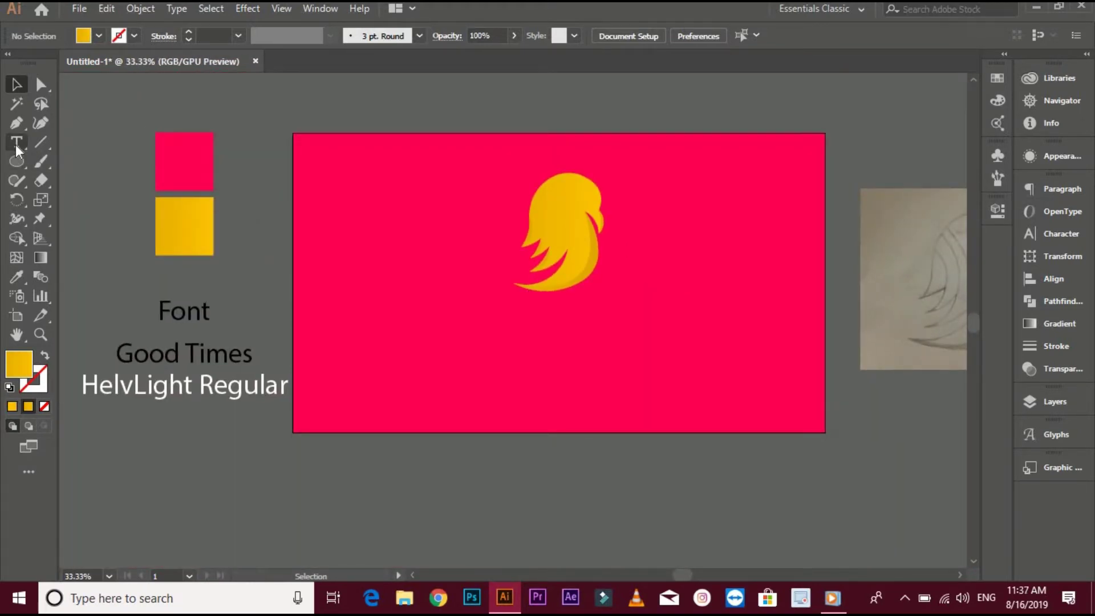
left_click(18, 148)
left_click(455, 345)
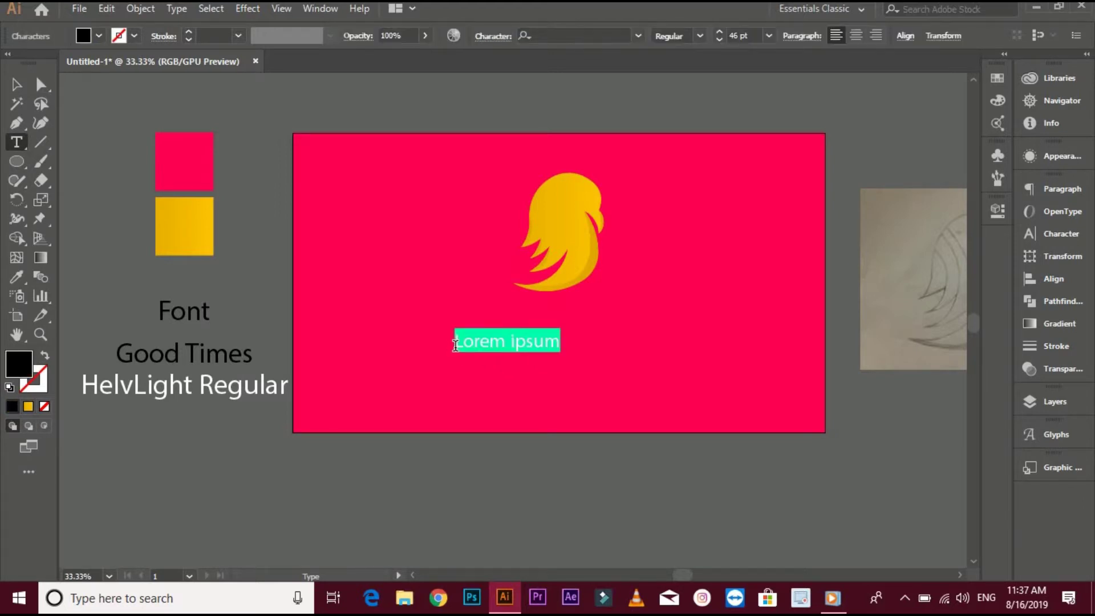
key("BackSpace")
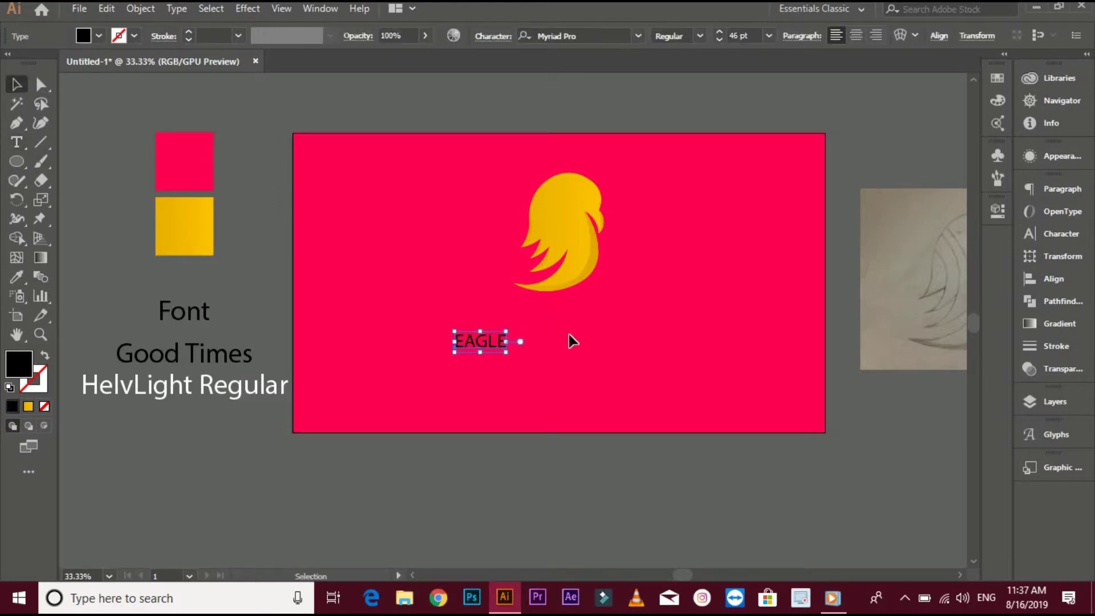
Set the font of the EAGLE text to Good Times
type("GOOG")
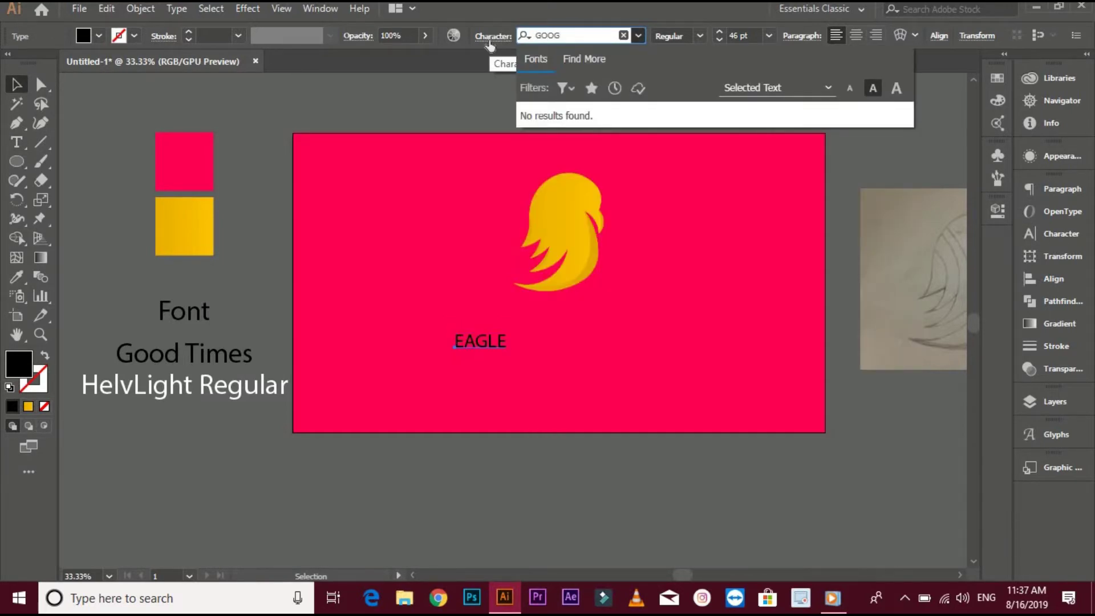
key("BackSpace")
type("D")
left_click(569, 113)
Enlarge the EAGLE text to about 87 pt and place it directly beneath the bird
scroll(551, 314, "up", 1)
left_click_drag(512, 354, 674, 343)
left_click(660, 398)
scroll(607, 361, "down", 1)
left_click(611, 342)
mouse_move(606, 361)
left_mouse_down()
mouse_move(592, 365)
mouse_move(626, 354)
mouse_move(536, 335)
mouse_move(618, 344)
left_mouse_up()
Give the EAGLE text a white fill and no stroke
left_click(8, 389)
left_click(41, 385)
left_click(45, 407)
left_click(422, 371)
Convert the EAGLE text to outlines
left_click(16, 142)
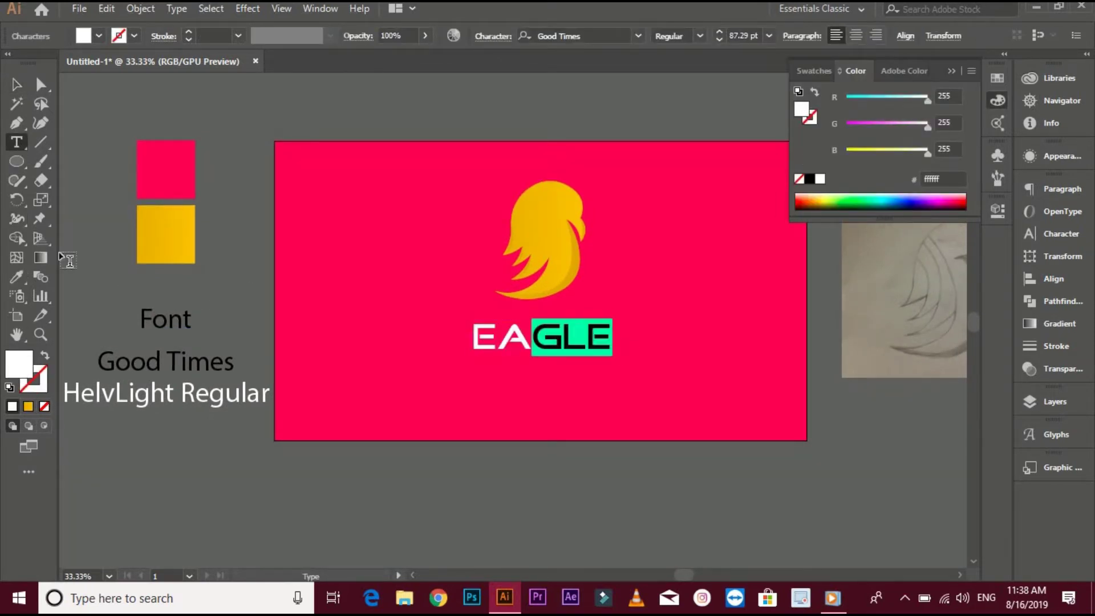
left_click(19, 85)
right_click(520, 337)
left_click(570, 134)
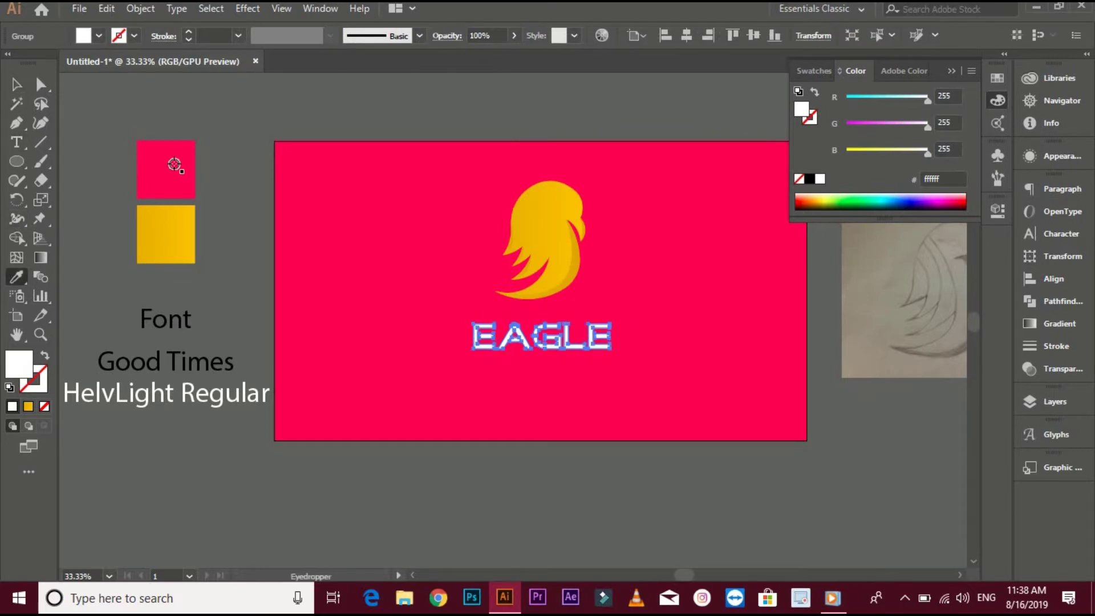
key("v")
left_click(354, 256)
Ungroup the EAGLE outlines and group the letters G, L and E together
right_click(526, 347)
left_click(557, 222)
left_click(428, 245)
left_click_drag(624, 353, 542, 337)
key("ctrl+g")
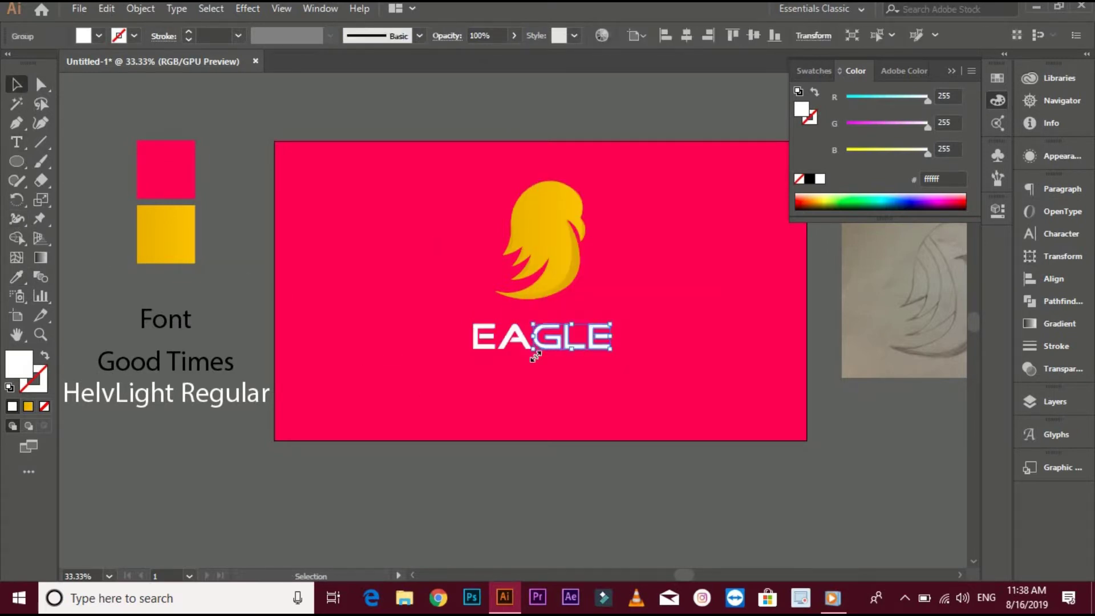
Color the letters GLE with the gold gradient sampled from the gold sample square
left_click(164, 227)
scroll(282, 190, "right", 1)
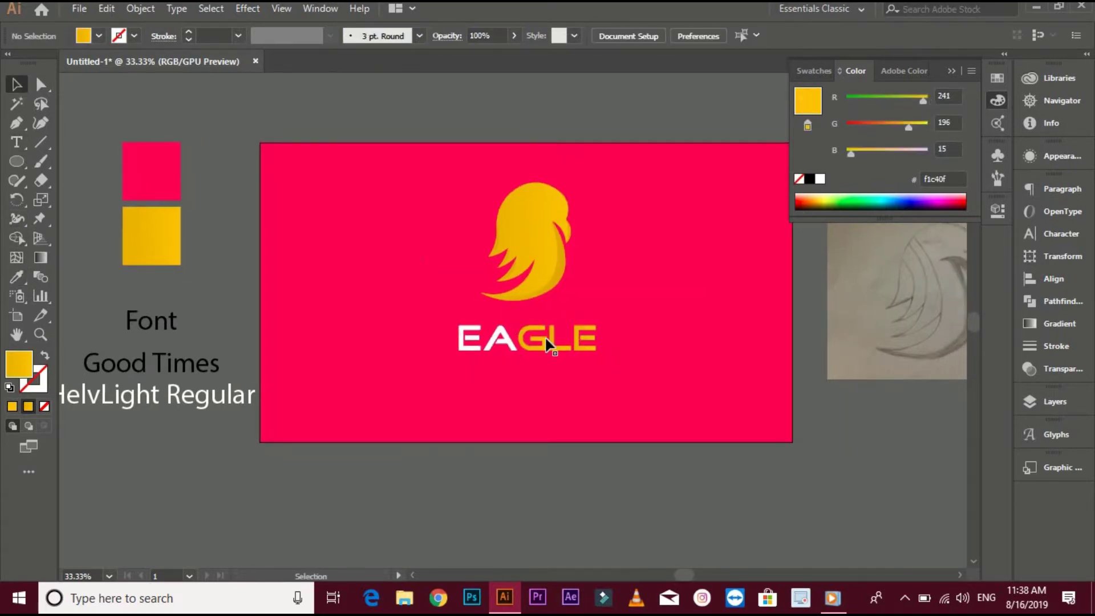
left_click(41, 258)
key("v")
left_click(350, 281)
Group all the EAGLE letters into one object and the bird's shapes into another
scroll(424, 309, "up", 1)
left_click_drag(691, 393, 485, 342)
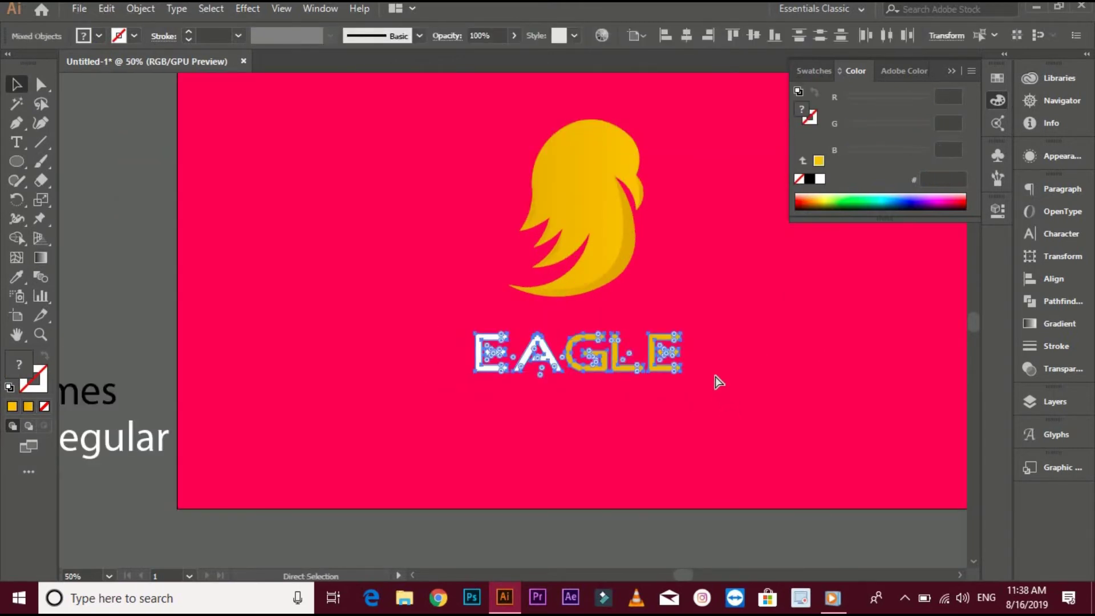
key("ctrl+g")
left_click_drag(713, 411, 502, 148)
left_click(682, 267)
left_click_drag(684, 302, 502, 131)
key("ctrl+g")
Align the bird and the EAGLE lettering to a common horizontal center
left_click_drag(702, 388, 502, 131)
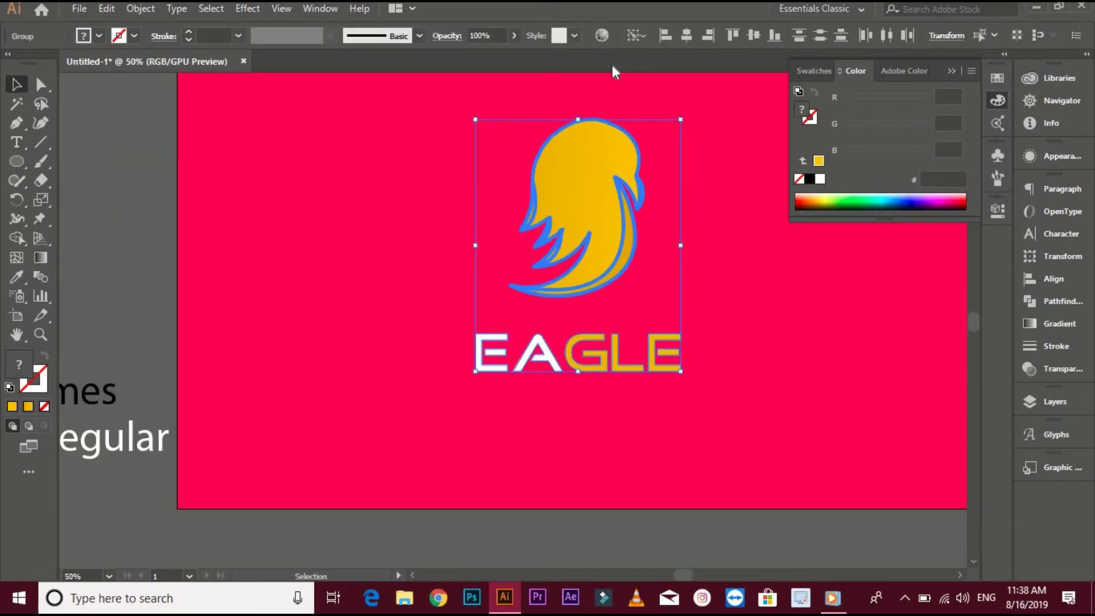
left_click(686, 35)
left_click(742, 276)
Add the point text BRAND on the artboard beside the bird
scroll(719, 303, "down", 1)
left_click(20, 142)
left_click(252, 279)
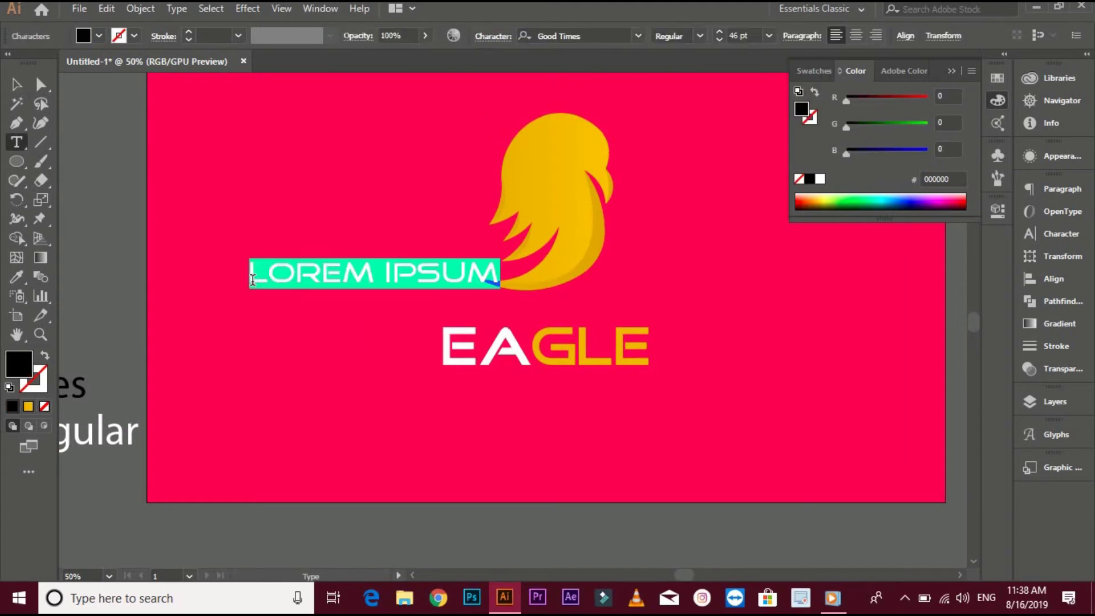
type("BR")
key("Escape")
Change the font of the BRAND text to HelvLight Regular
left_click_drag(267, 197, 460, 193)
scroll(460, 194, "down", 1)
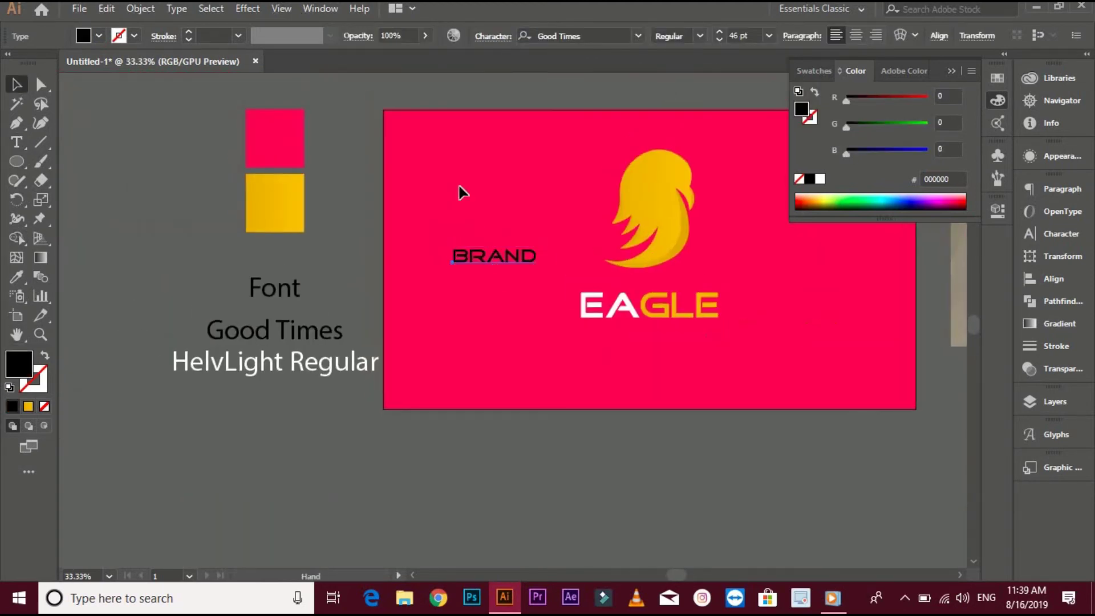
left_click(597, 35)
type("HEL")
left_click(718, 122)
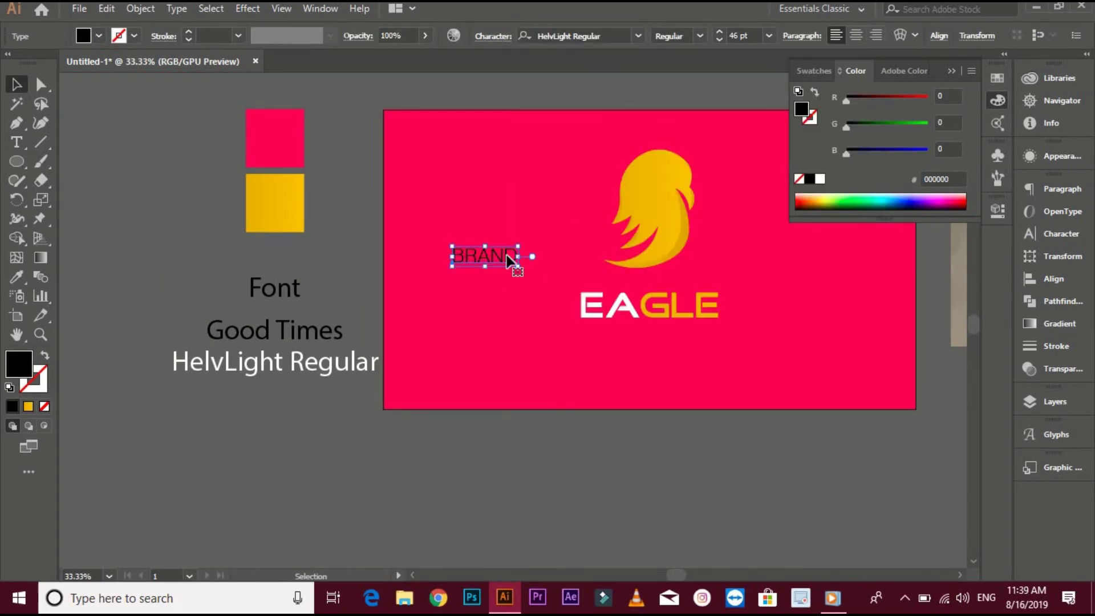
Move the BRAND text directly below EAGLE, flush with its first letter
left_click_drag(513, 263, 638, 334)
scroll(640, 351, "up", 1)
left_click(665, 379)
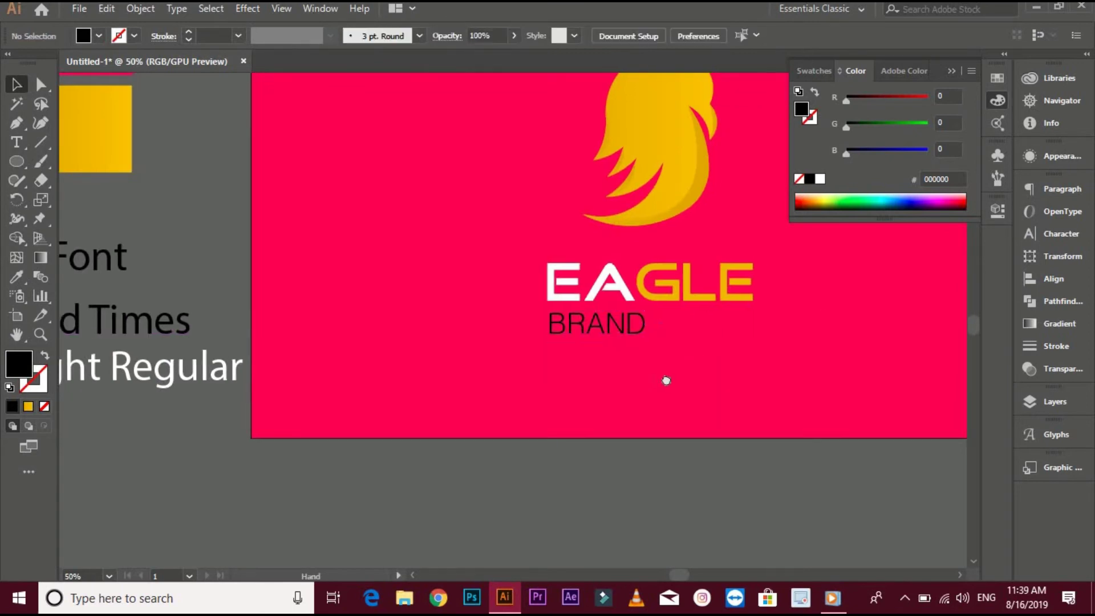
left_click_drag(665, 379, 553, 414)
Set the tracking of the BRAND text to 943 to match the width of EAGLE
left_click(521, 360)
left_click(1057, 235)
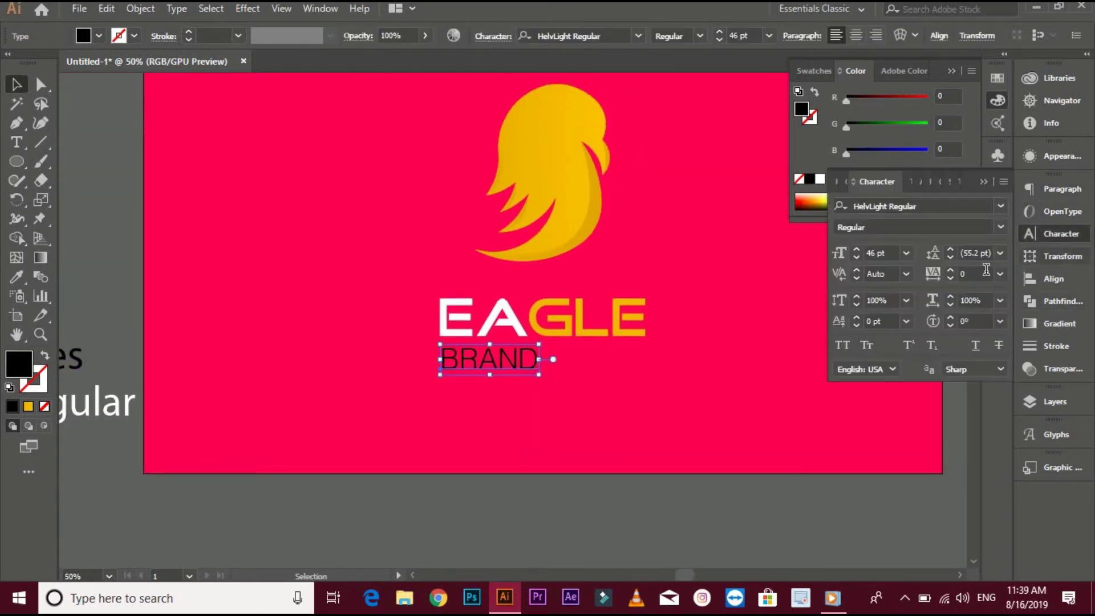
left_click(1000, 274)
left_click(1024, 535)
left_click_drag(978, 274, 949, 273)
type("1000")
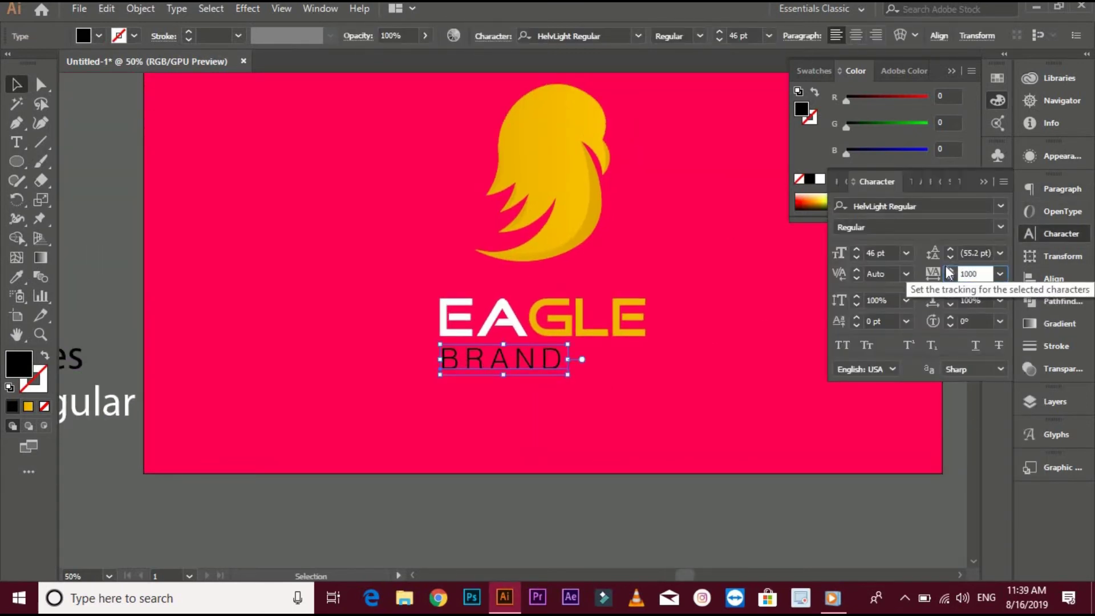
key("Return")
scroll(986, 269, "down", 1)
left_click(403, 325)
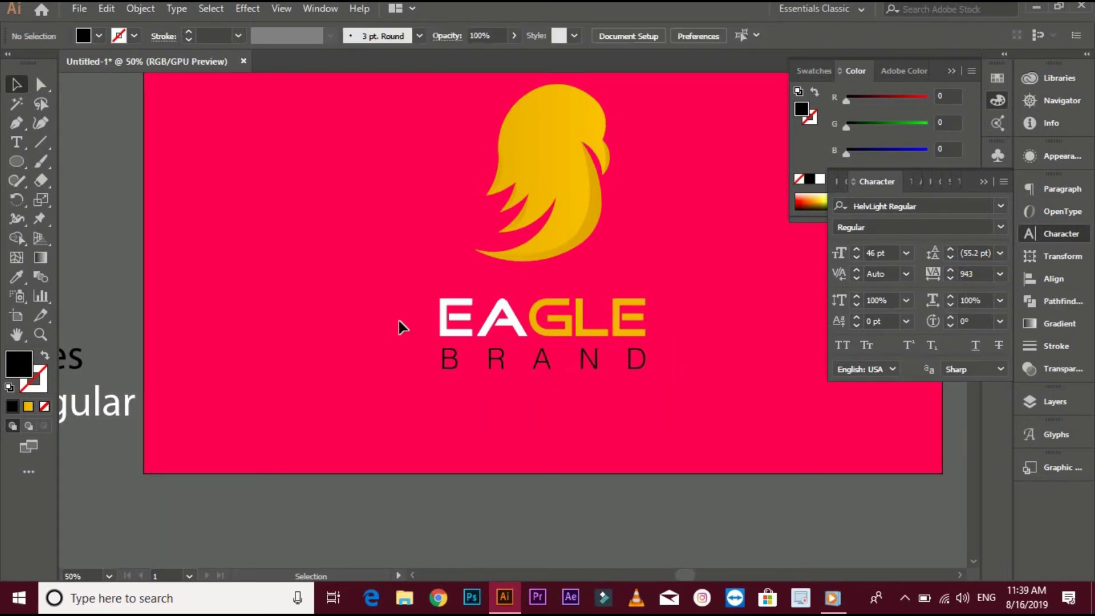
Give the BRAND text a white fill and no stroke
left_click(465, 358)
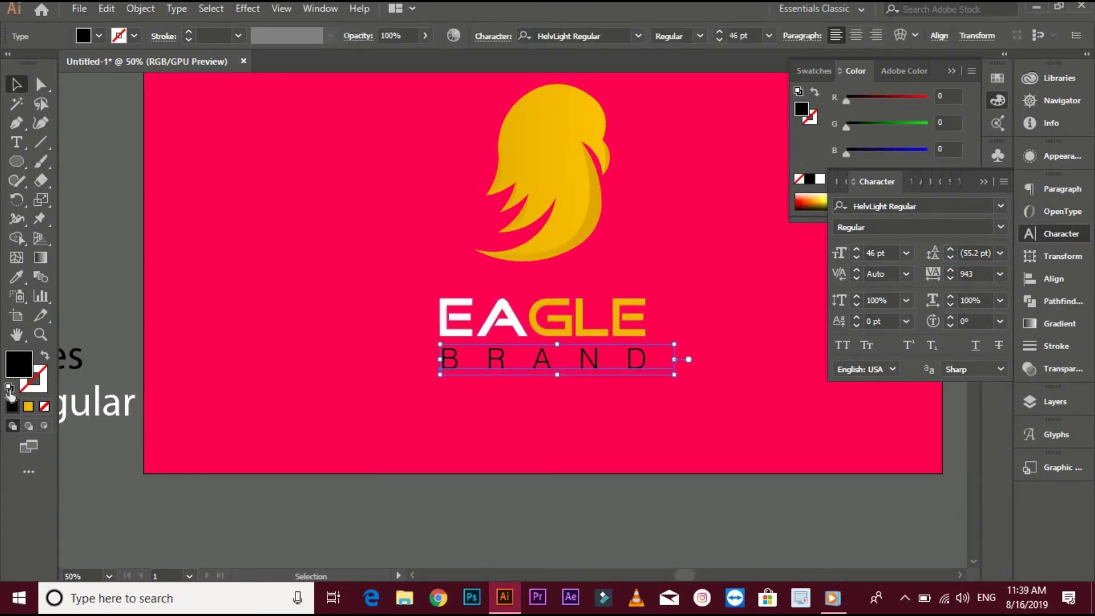
left_click(9, 387)
left_click(40, 385)
left_click(44, 406)
left_click(401, 354)
Convert the BRAND text to outlines
left_click(457, 358)
right_click(457, 358)
left_click(507, 159)
Center BRAND horizontally under EAGLE and group the two words
left_click_drag(318, 318, 700, 302)
left_click(687, 35)
left_click(697, 229)
key("ctrl+g")
Align the bird and the two-line lettering to a common horizontal center
left_click(567, 221, "shift")
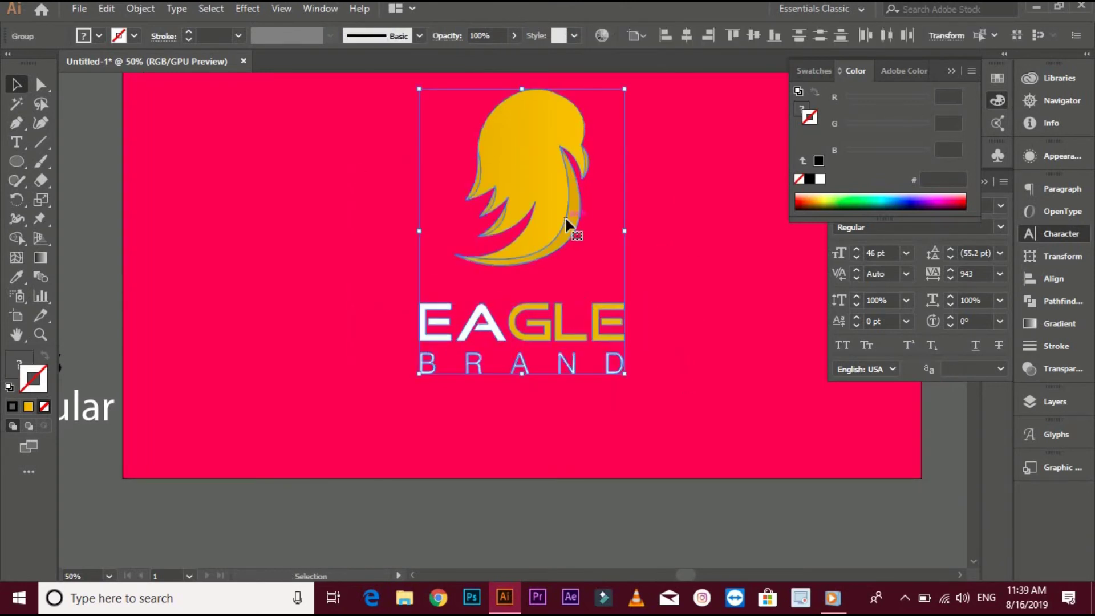
left_click(687, 35)
left_click(708, 205)
Scale the bird and lettering down together and place them near the middle of the artboard
scroll(708, 205, "down", 1)
left_click_drag(670, 391, 547, 308)
left_click_drag(623, 398, 603, 372)
left_click(677, 333)
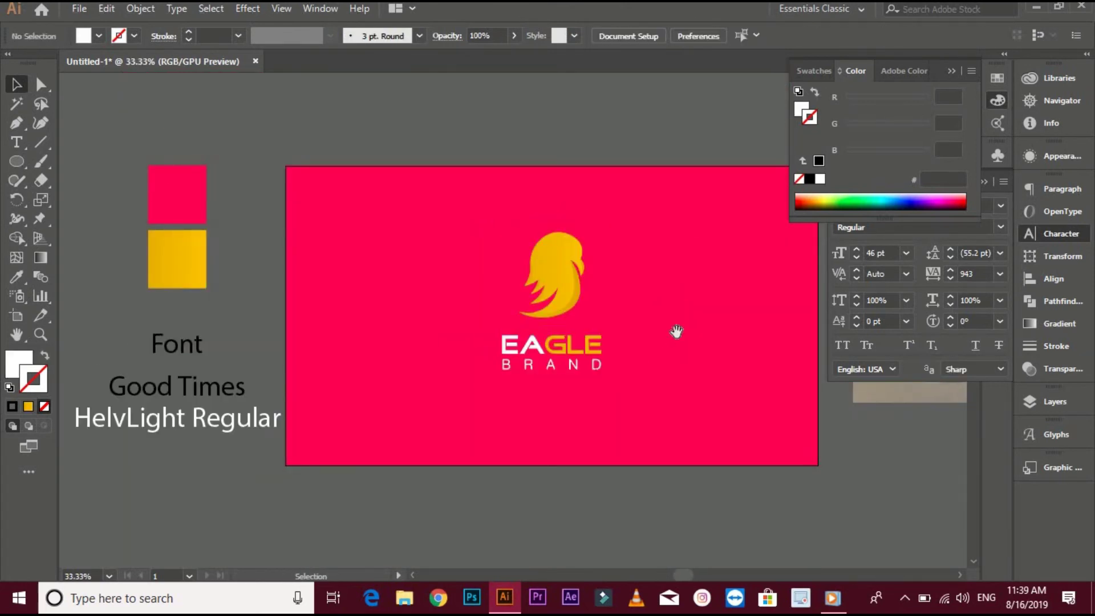
Unlock the pink background and center the bird and lettering horizontally on it
left_click_drag(677, 333, 661, 342)
key("ctrl+alt+2")
left_click(559, 249)
left_click(683, 348, "shift")
left_click(682, 344)
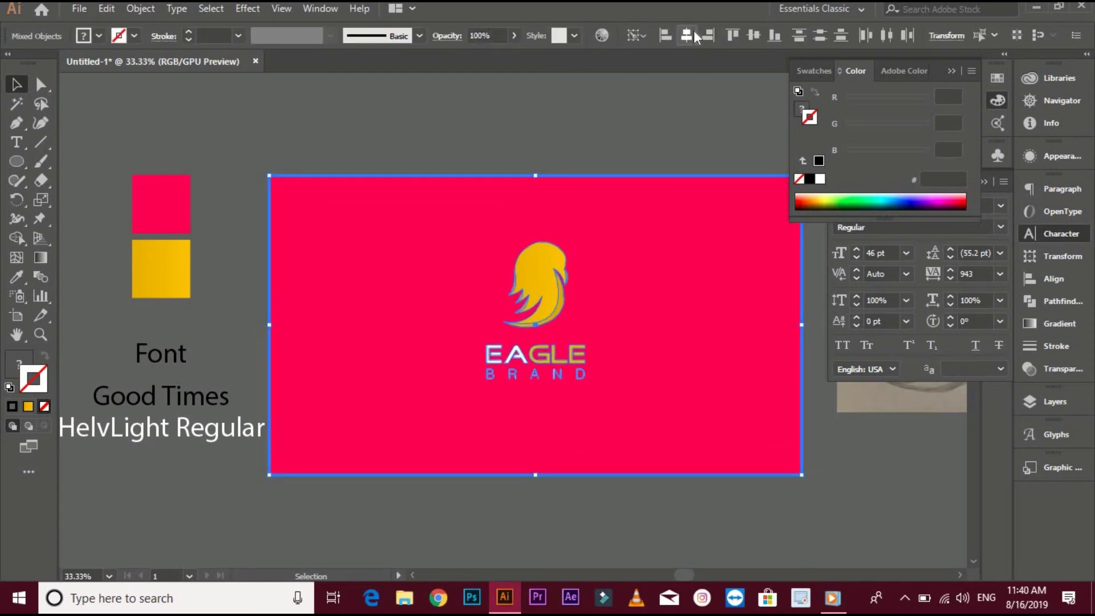
left_click(688, 36)
left_click(754, 35)
key("ctrl+z")
left_click(542, 106)
Group the bird with the EAGLE BRAND lettering into one logo
left_click(541, 280)
left_click(576, 372, "shift")
left_click(566, 361, "shift")
key("ctrl+g")
Center the grouped logo vertically on the pink background
left_click(655, 344, "shift")
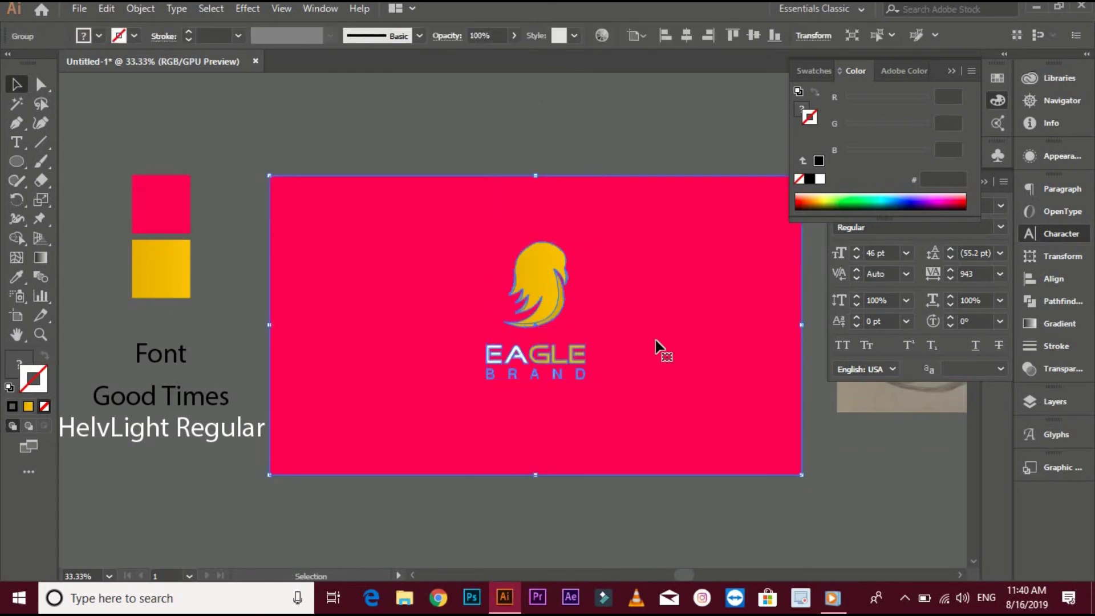
left_click(656, 344)
left_click(753, 35)
left_click(562, 130)
Collapse the open Color and Character panels
mouse_move(667, 142)
left_mouse_down()
mouse_move(651, 140)
mouse_move(658, 134)
left_mouse_up()
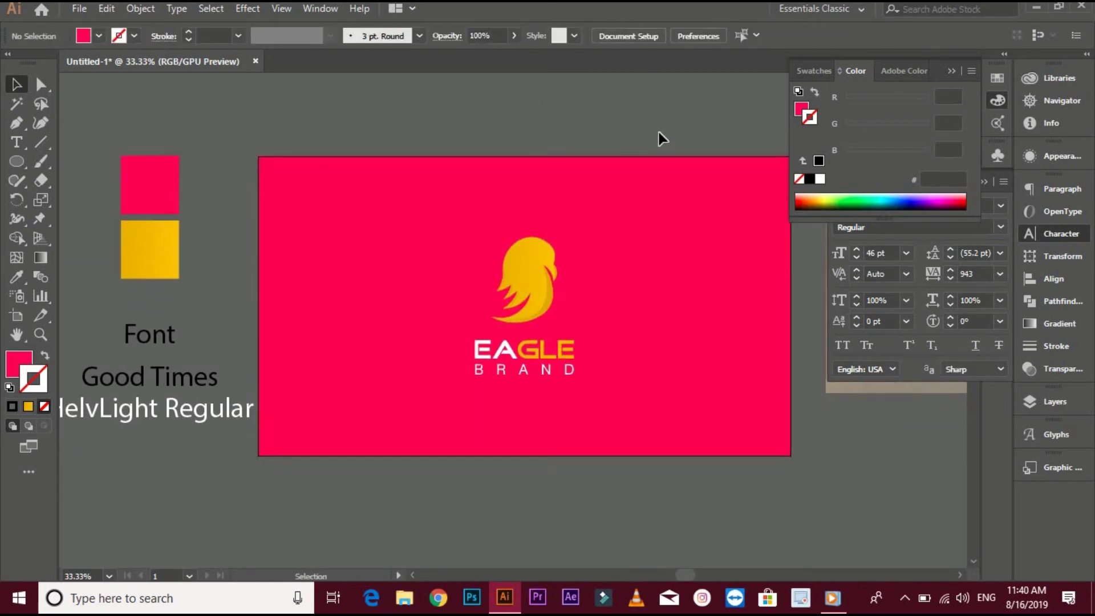
left_click(952, 72)
left_click(986, 182)
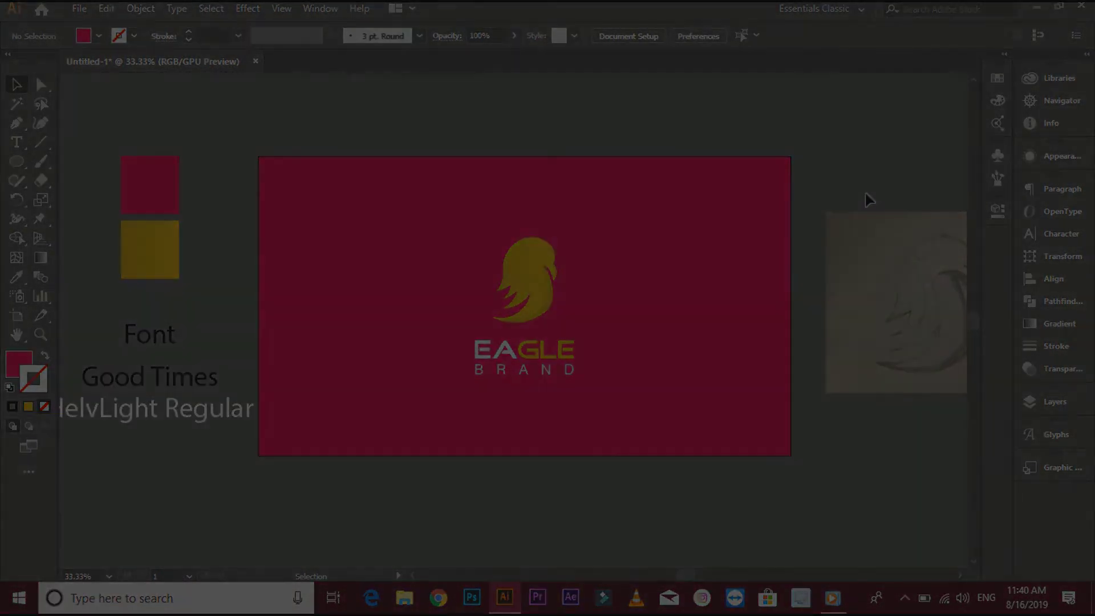